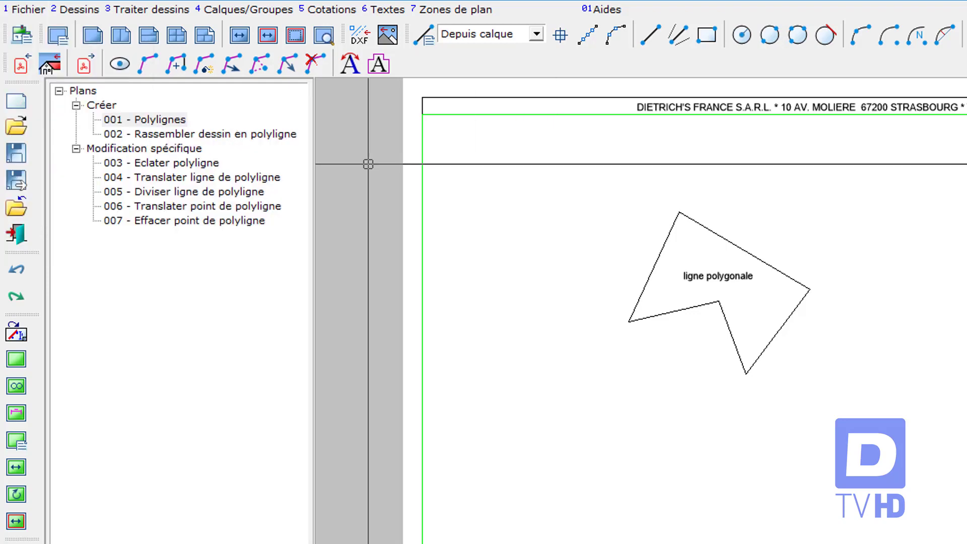
pyautogui.click(80, 9)
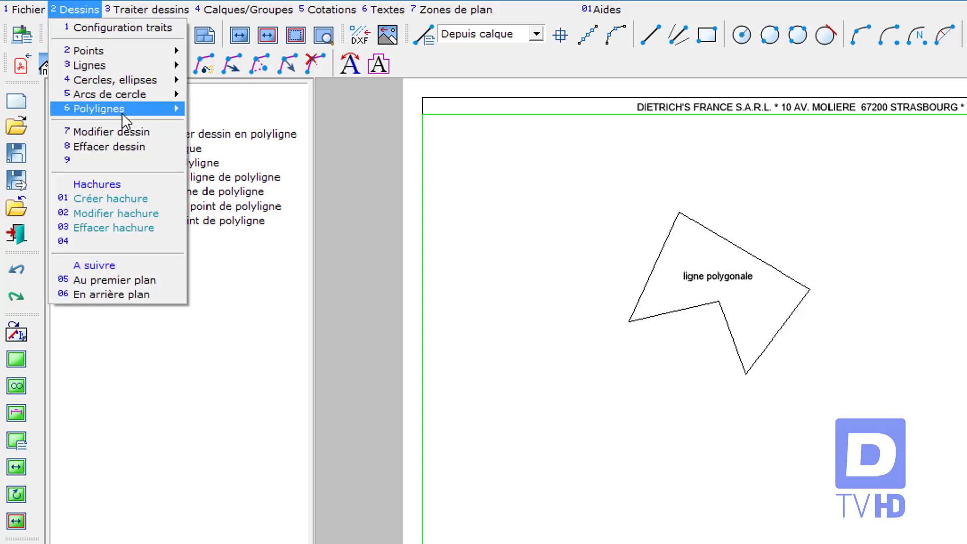
pyautogui.moveTo(125, 121)
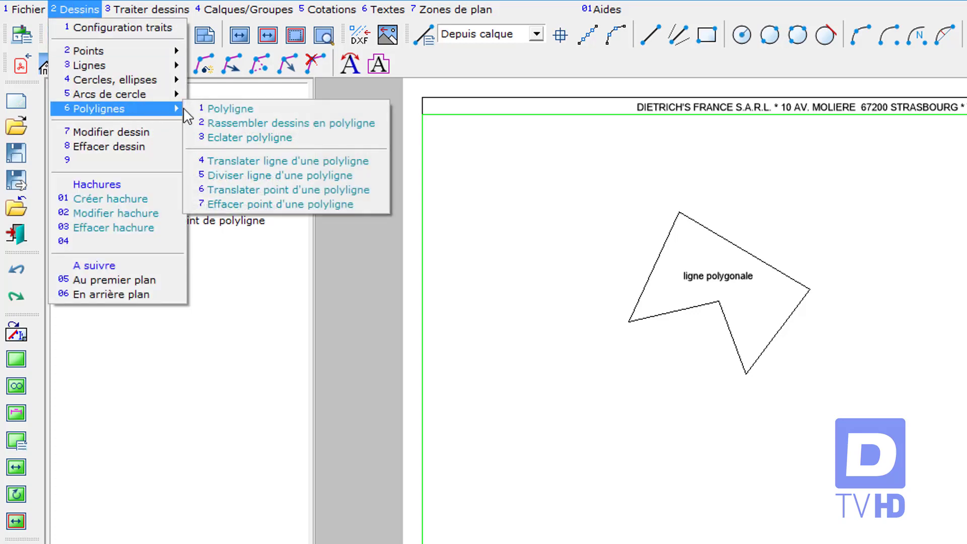
pyautogui.click(565, 136)
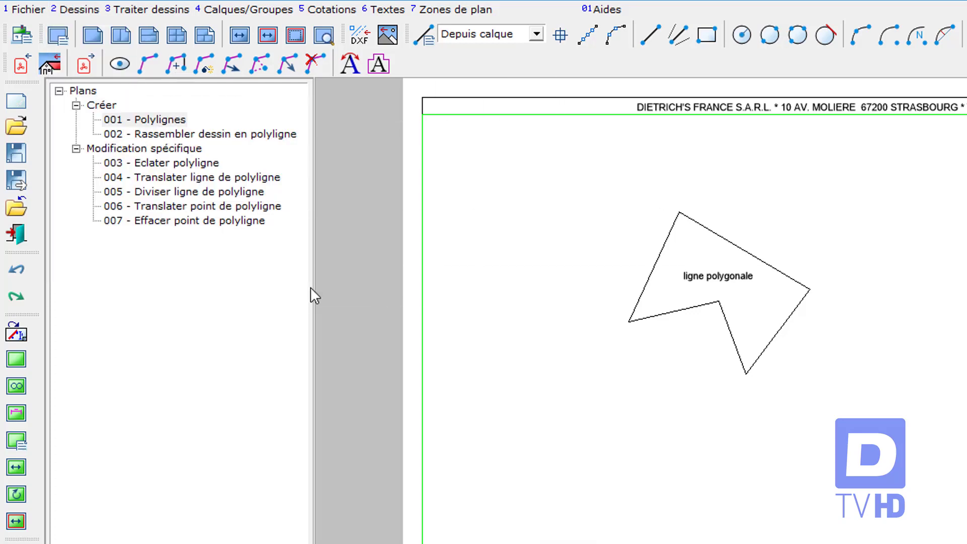
# Draw an open zigzag polyline of seven points below the shape labelled "ligne polygonale"
pyautogui.click(146, 65)
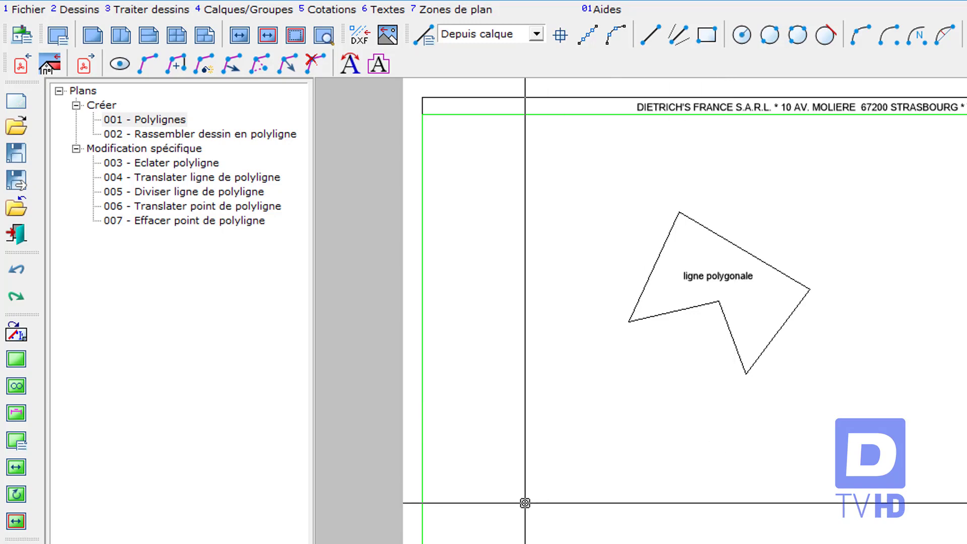
pyautogui.click(509, 501)
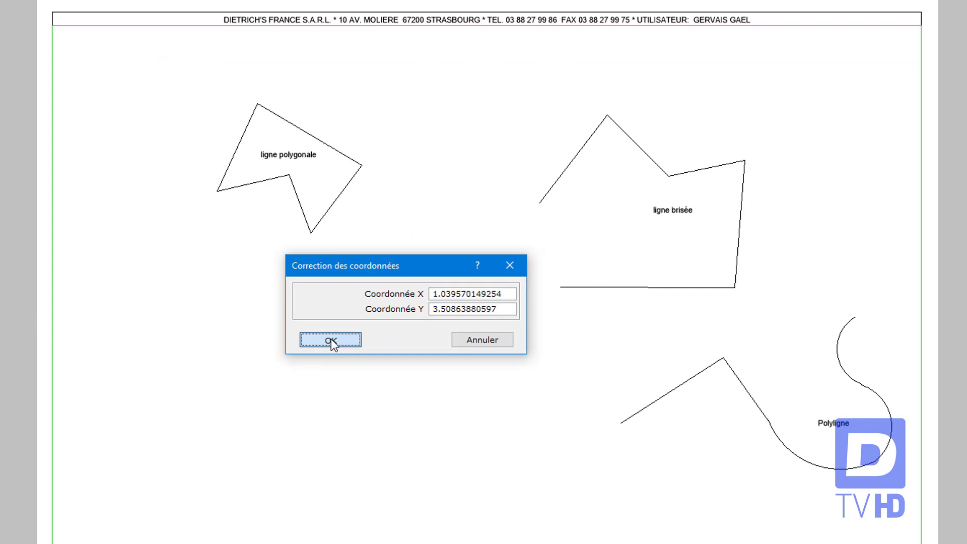
pyautogui.click(331, 340)
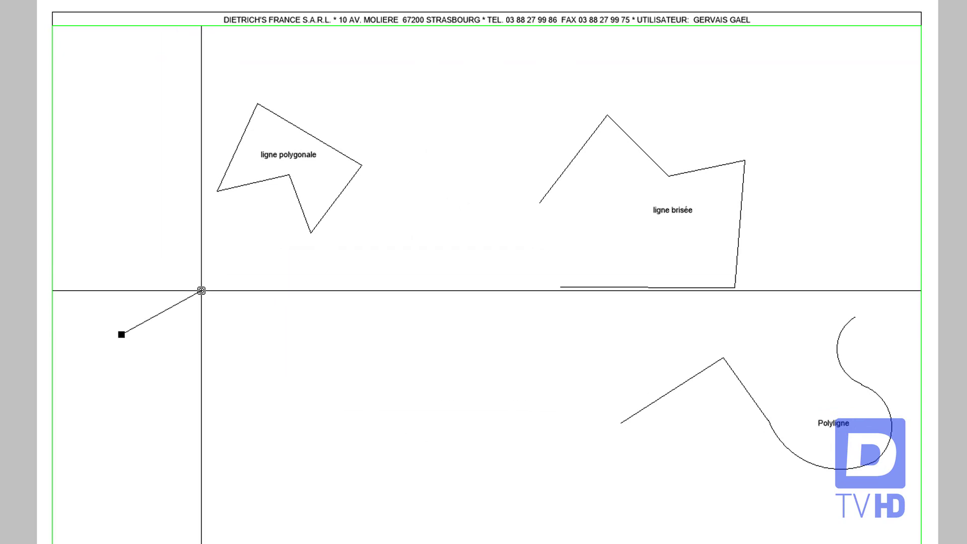
pyautogui.click(200, 294)
pyautogui.press('Return')
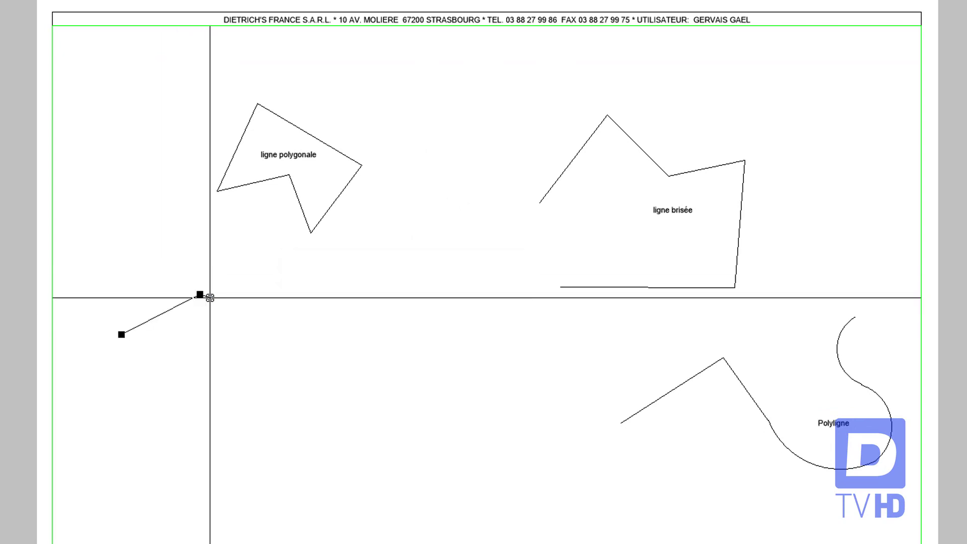
pyautogui.click(261, 373)
pyautogui.click(330, 341)
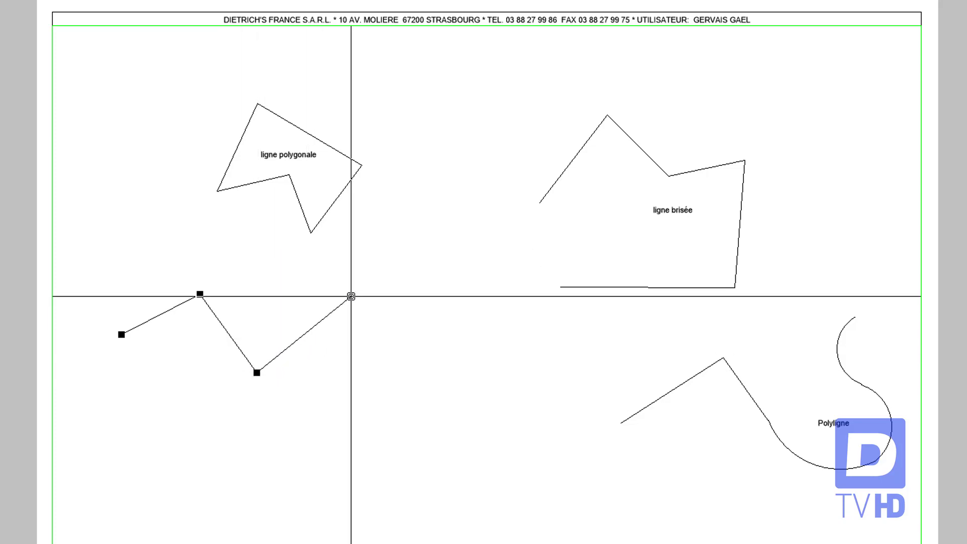
pyautogui.click(351, 296)
pyautogui.press('Return')
pyautogui.click(426, 358)
pyautogui.click(332, 341)
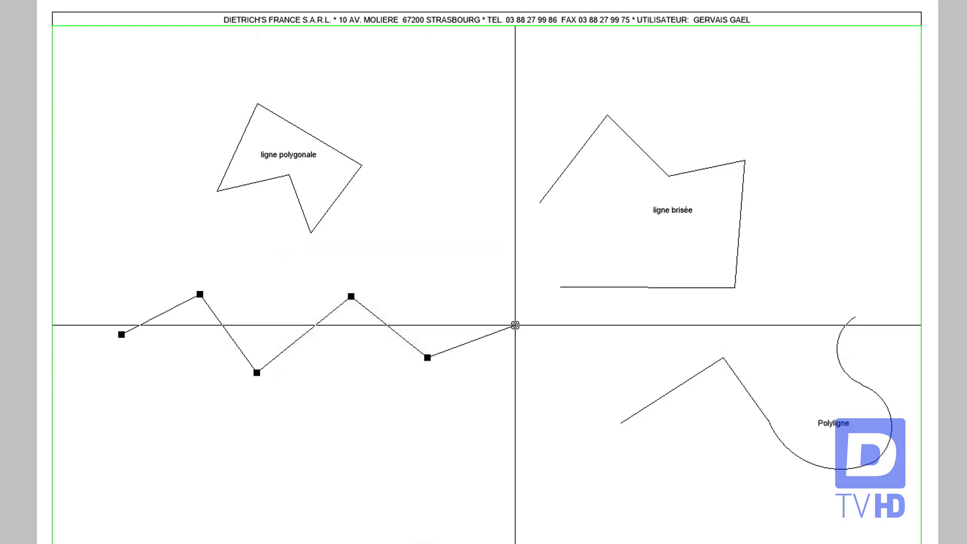
pyautogui.click(514, 324)
pyautogui.click(332, 342)
pyautogui.click(512, 433)
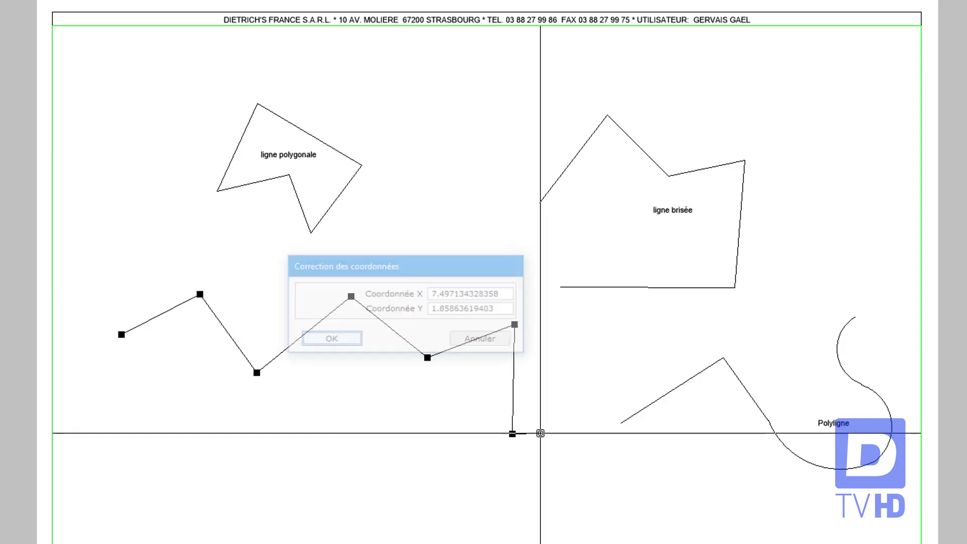
pyautogui.press('Return')
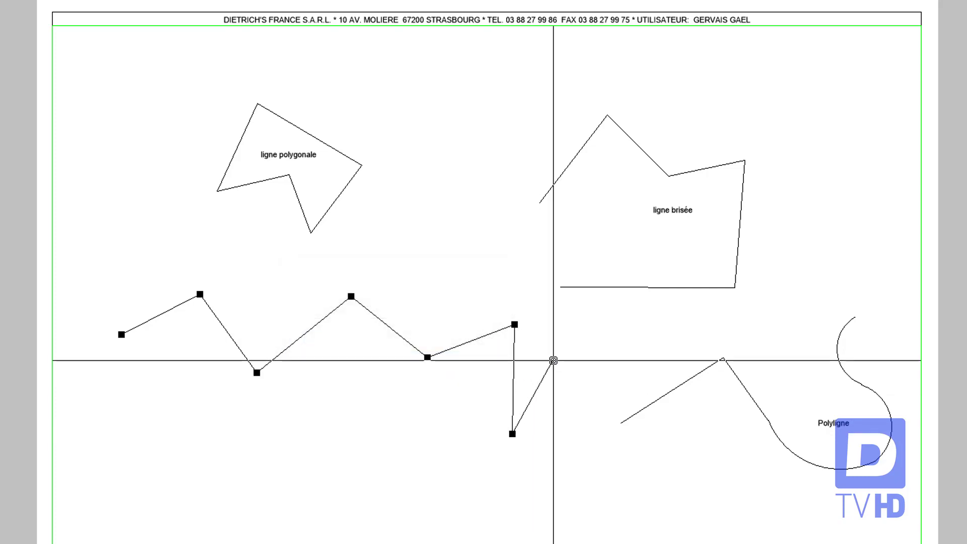
pyautogui.rightClick(566, 398)
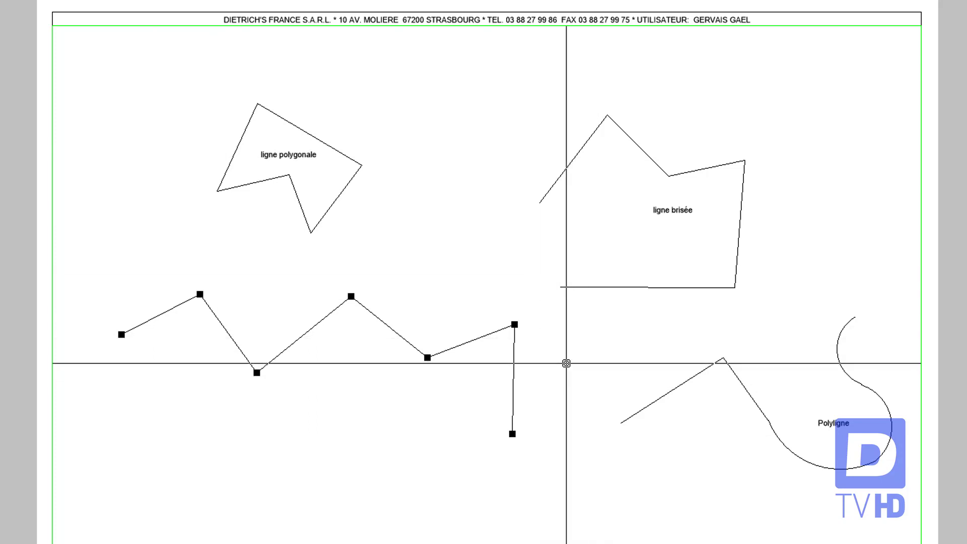
pyautogui.press('Escape')
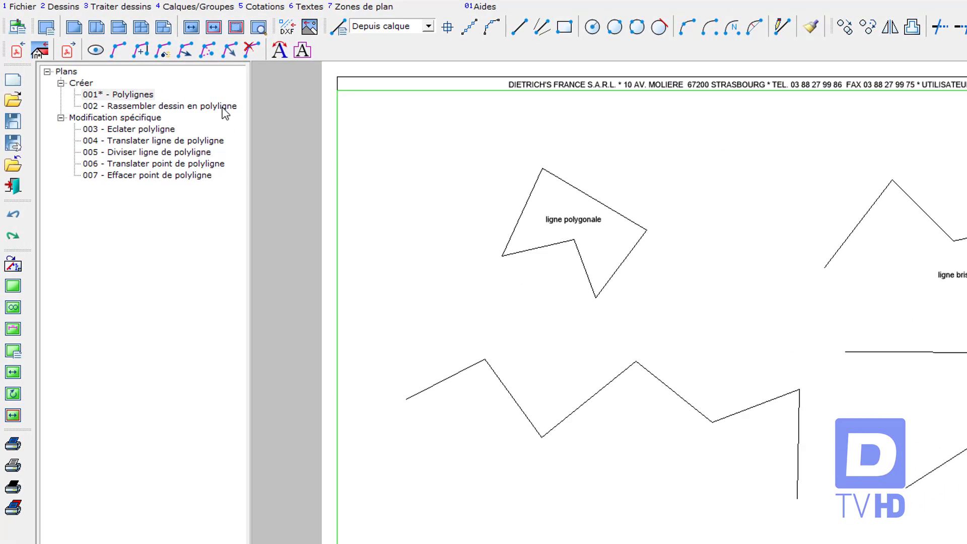
# In plan 002, assemble the large rectangle and the three shapes inside it into polylines with one window selection
pyautogui.click(225, 107)
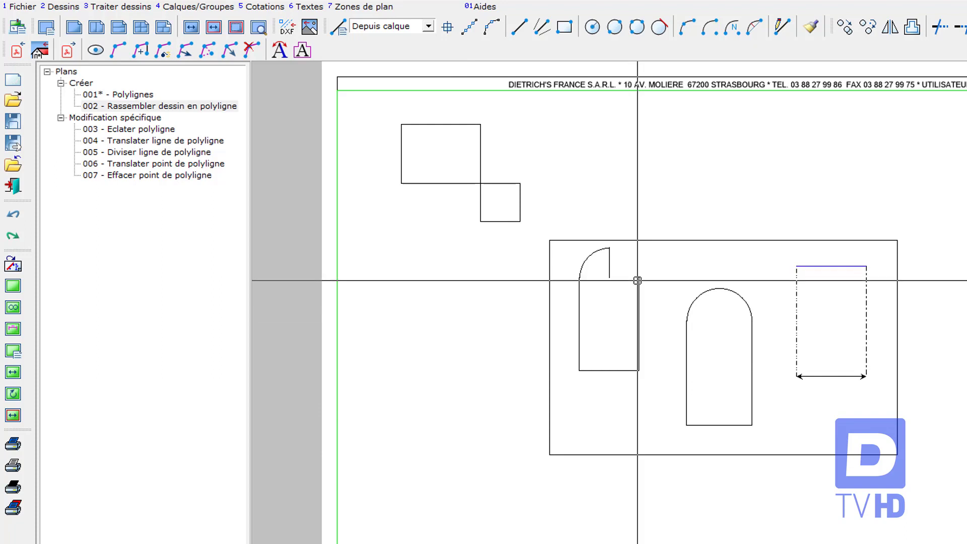
pyautogui.click(580, 299)
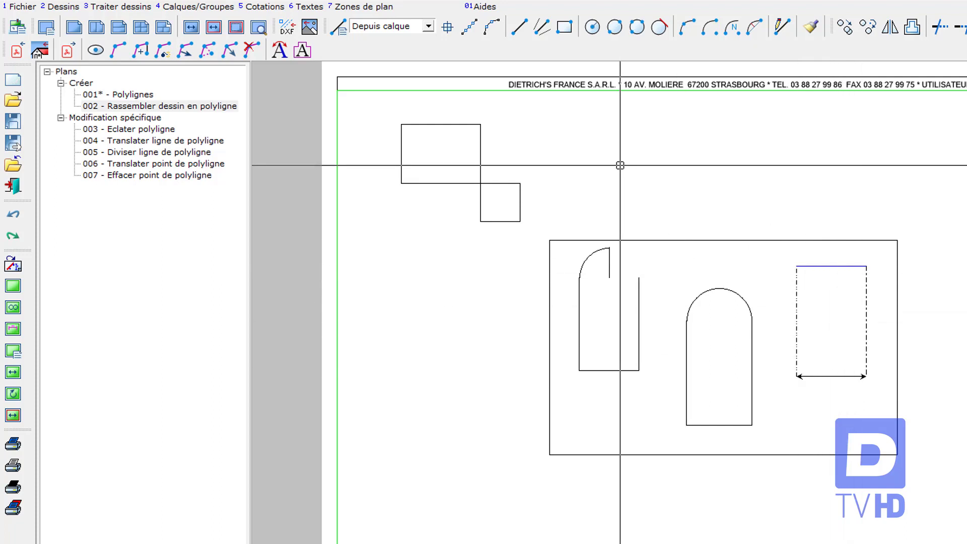
pyautogui.click(141, 50)
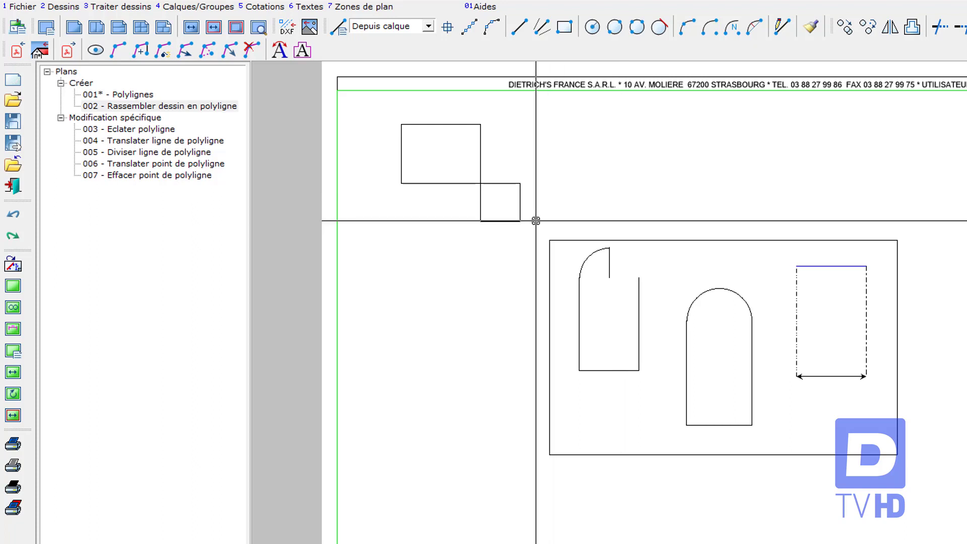
pyautogui.moveTo(535, 221); pyautogui.dragTo(918, 483)
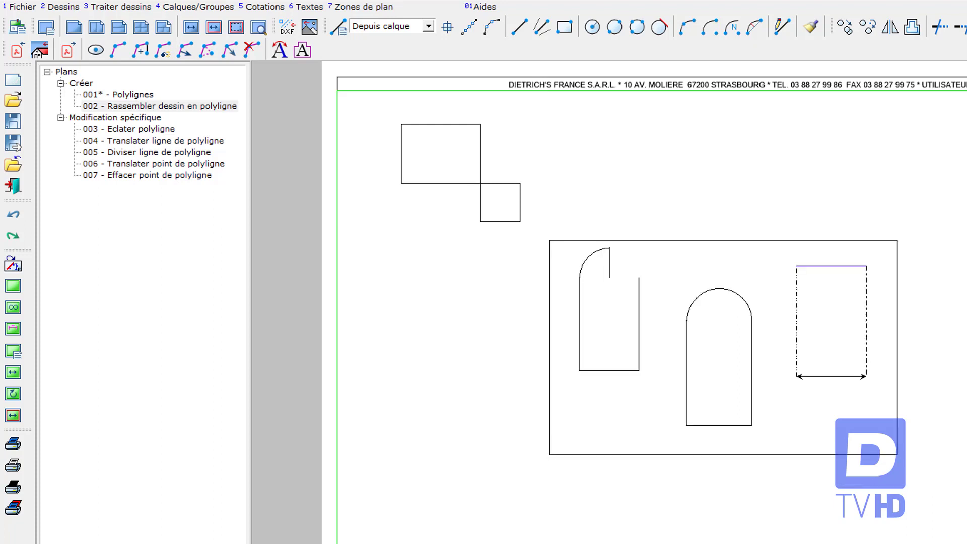
pyautogui.rightClick(642, 194)
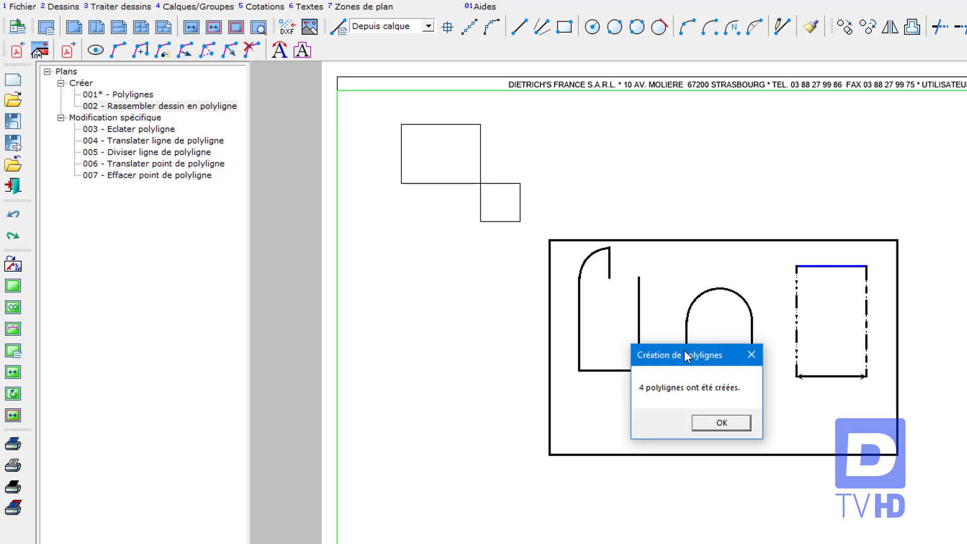
pyautogui.moveTo(693, 357); pyautogui.dragTo(445, 304)
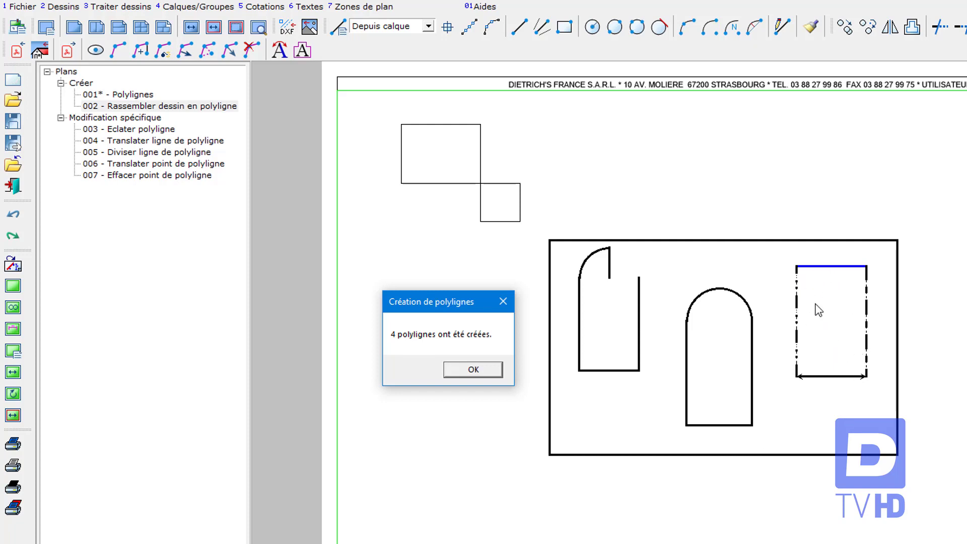
pyautogui.click(474, 370)
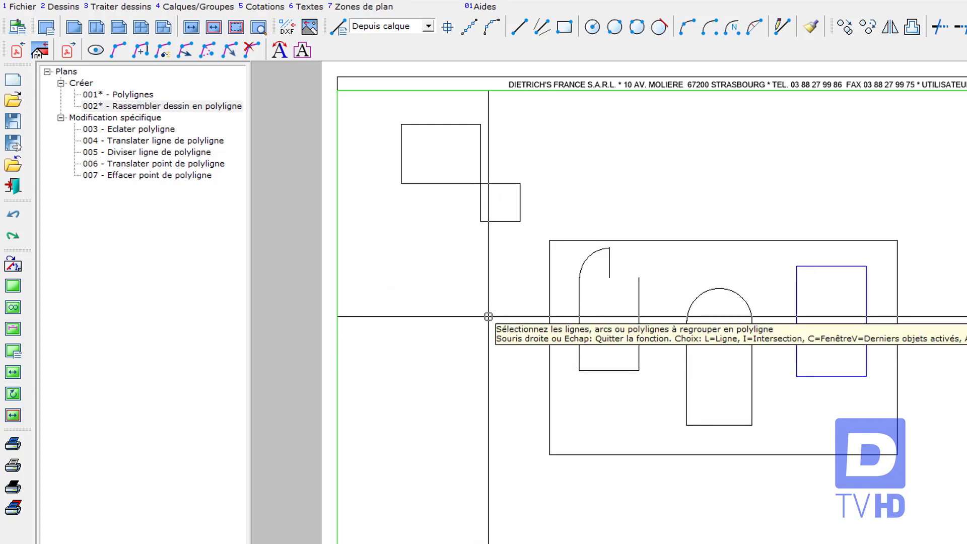
# Undo and redo the polyline assembly to compare the blue rectangle's edges before and after
pyautogui.click(797, 306)
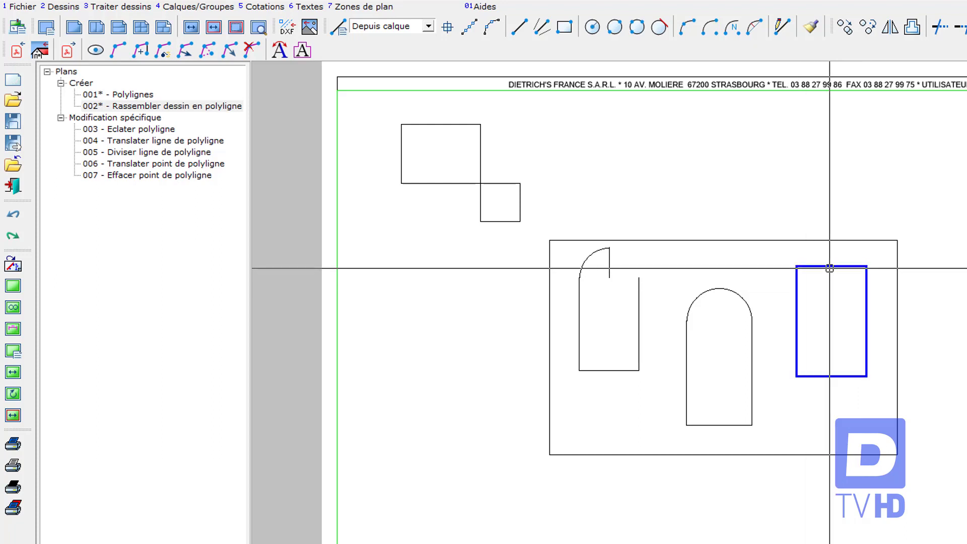
pyautogui.click(17, 220)
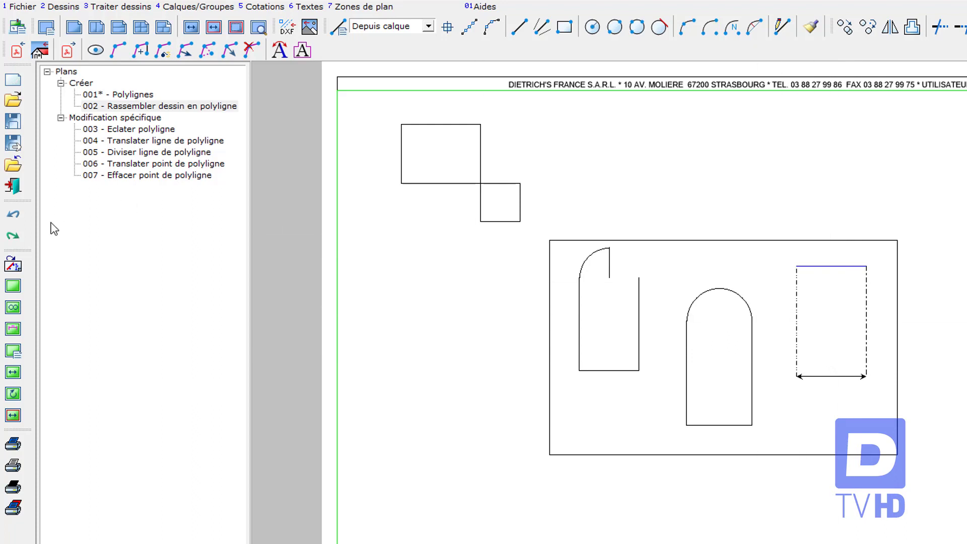
pyautogui.click(13, 235)
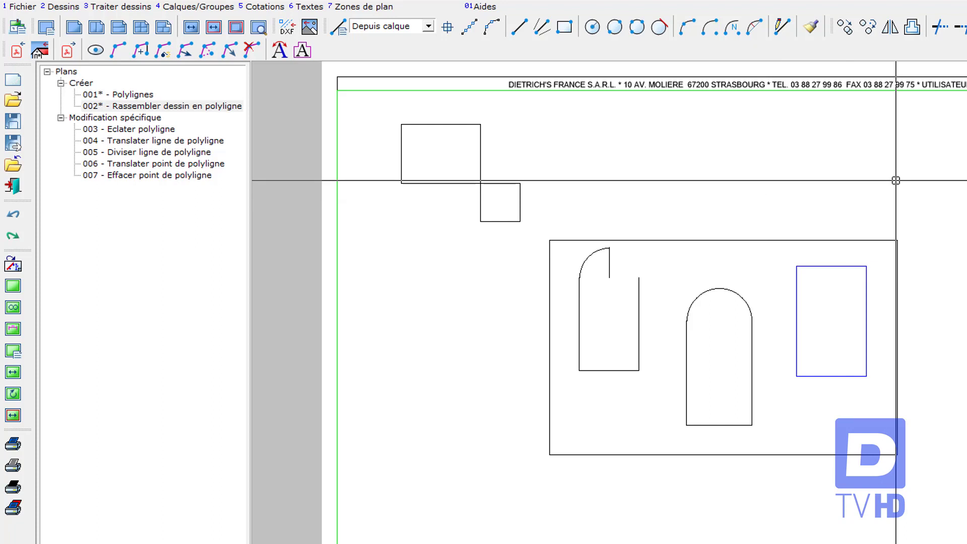
# Assemble the separate mixed-linetype rectangle into a polyline, selecting its dash-dot vertical edge first so that its line style applies
pyautogui.click(140, 48)
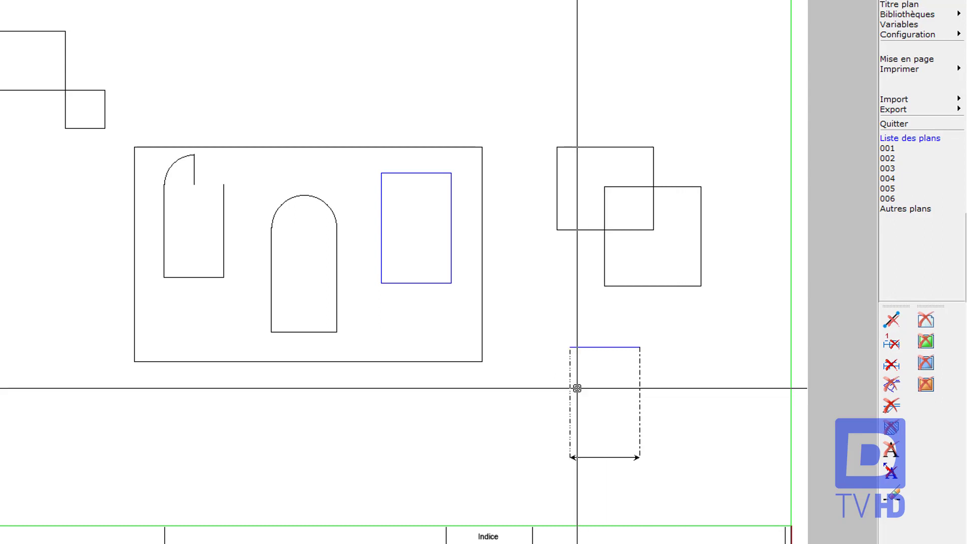
pyautogui.click(570, 385)
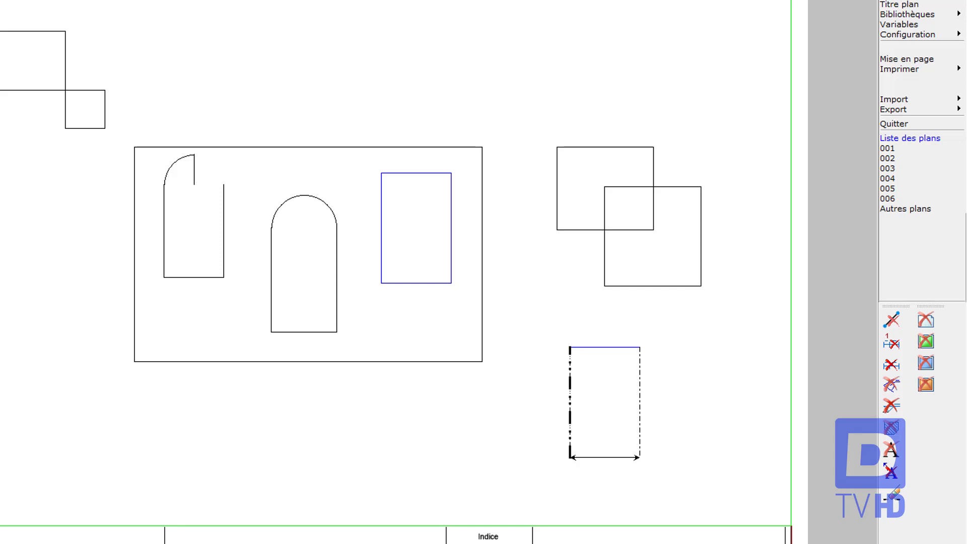
pyautogui.click(606, 398)
pyautogui.rightClick(700, 365)
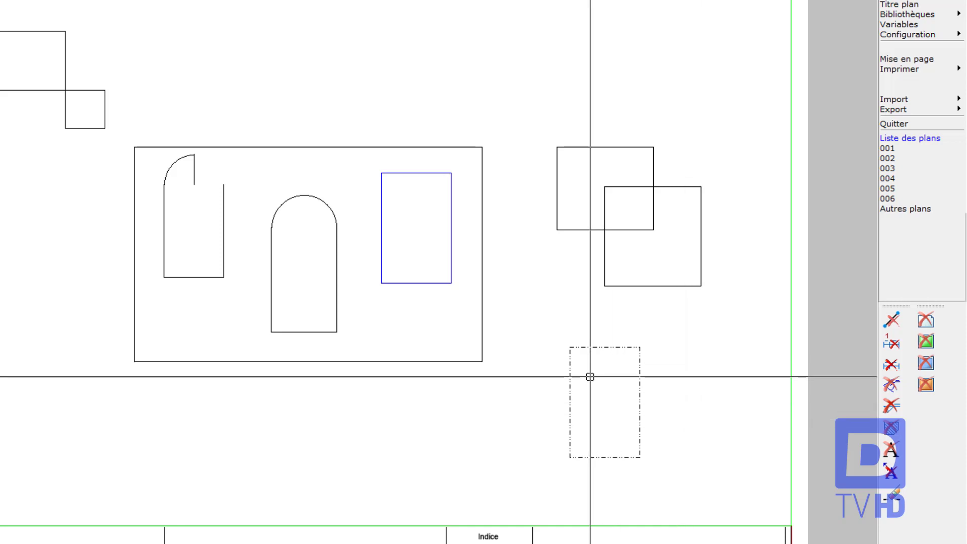
pyautogui.click(607, 458)
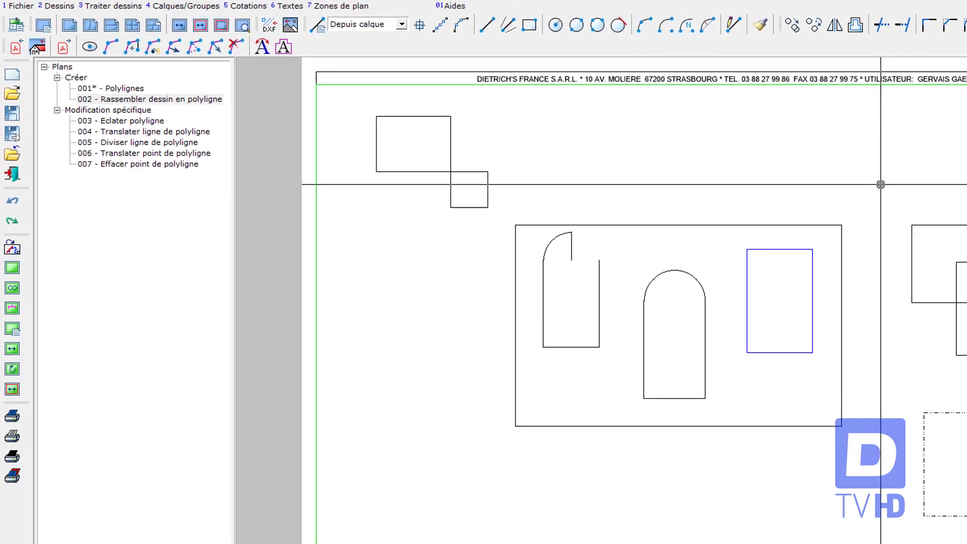
# Assemble the two overlapping rectangles, and the two rectangles touching at a corner, into polylines
pyautogui.click(961, 333)
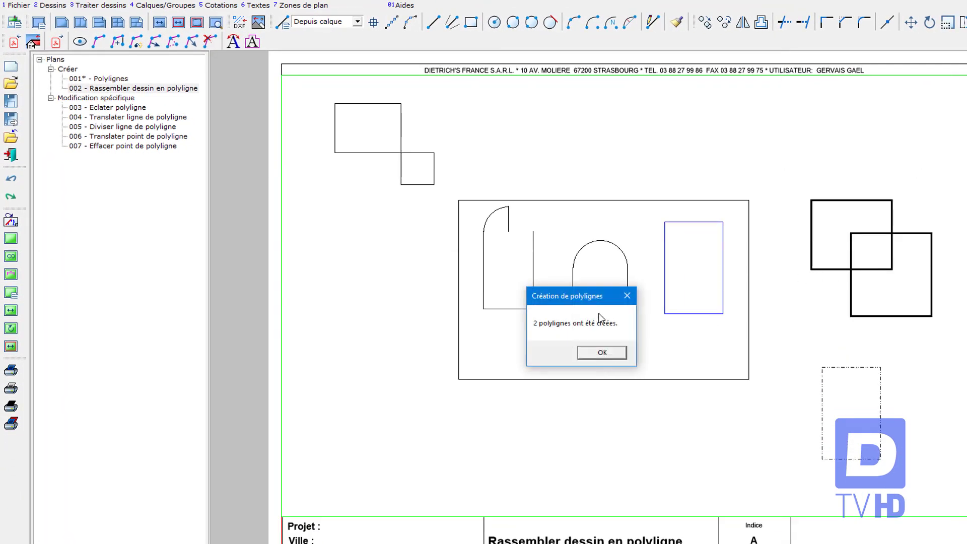
pyautogui.click(600, 352)
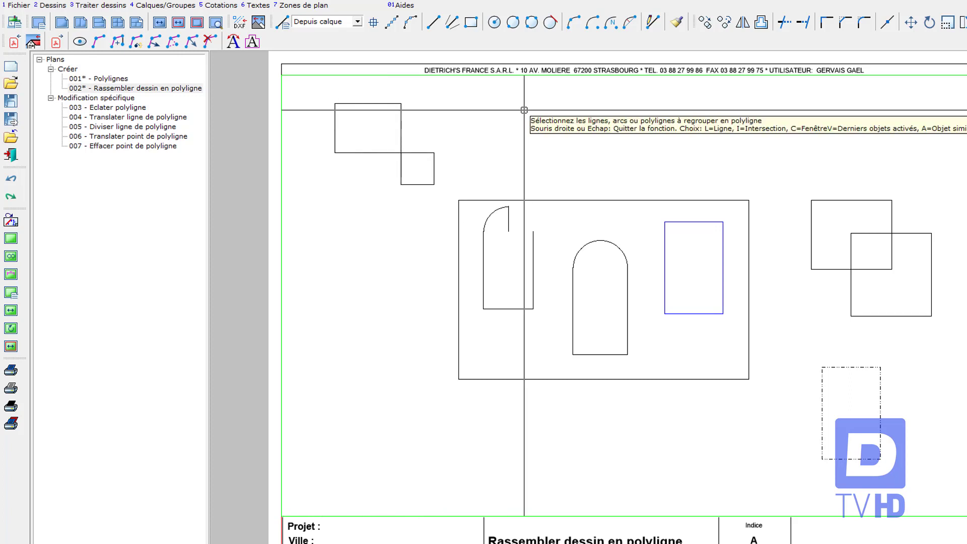
pyautogui.moveTo(323, 95); pyautogui.dragTo(447, 195)
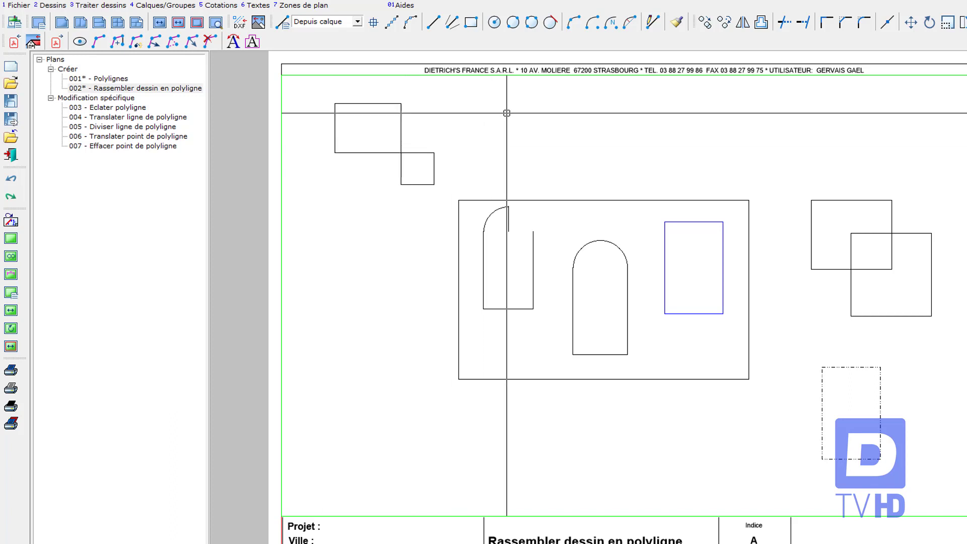
# In plan 003, explode the large outer rectangle polyline into separate lines
pyautogui.click(126, 108)
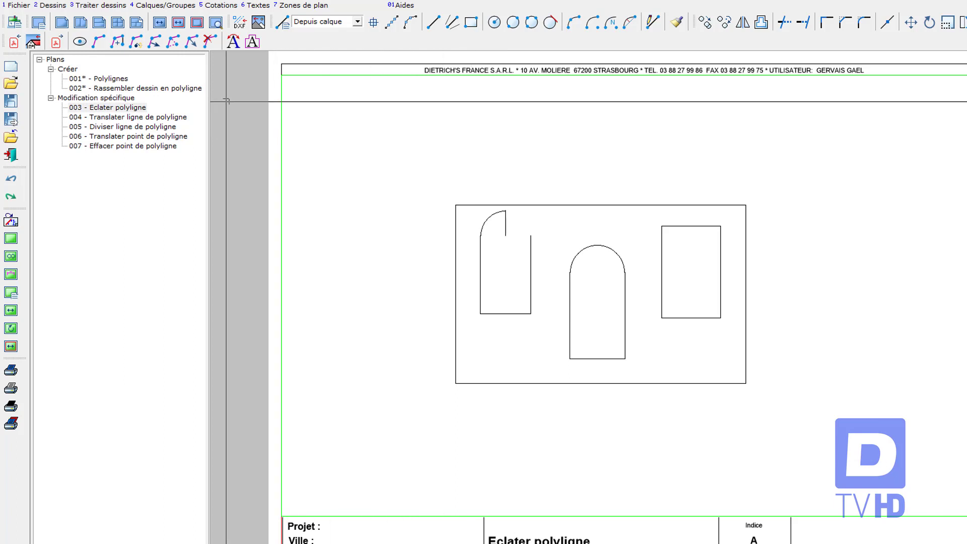
pyautogui.click(136, 42)
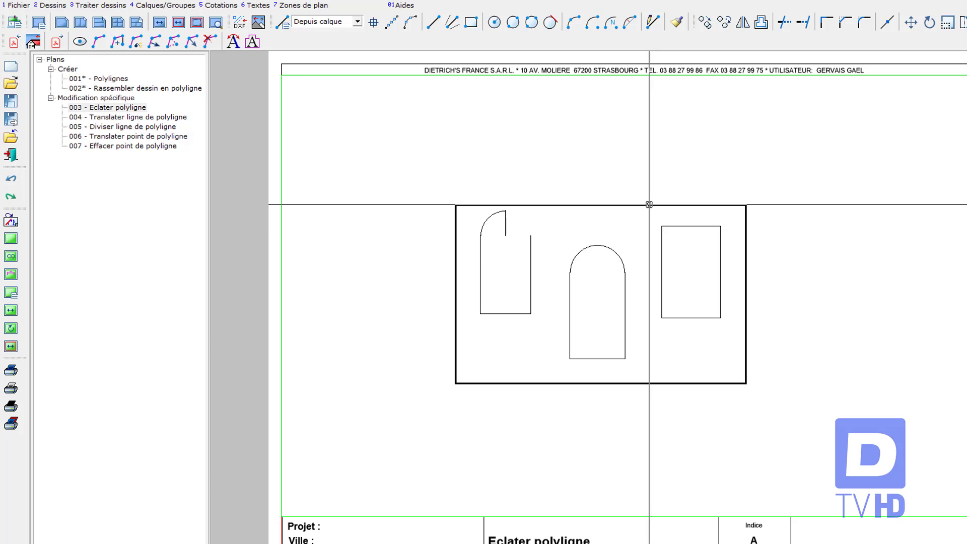
pyautogui.click(563, 205)
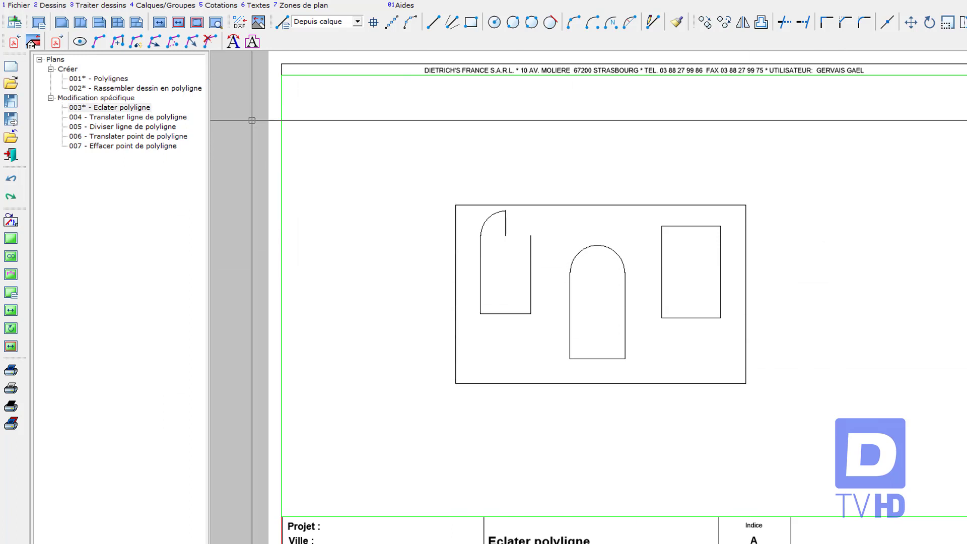
# In plan 004, offset the polyline's lower slanted edge at the pointed end 0.500 towards the inside of the shape
pyautogui.click(162, 116)
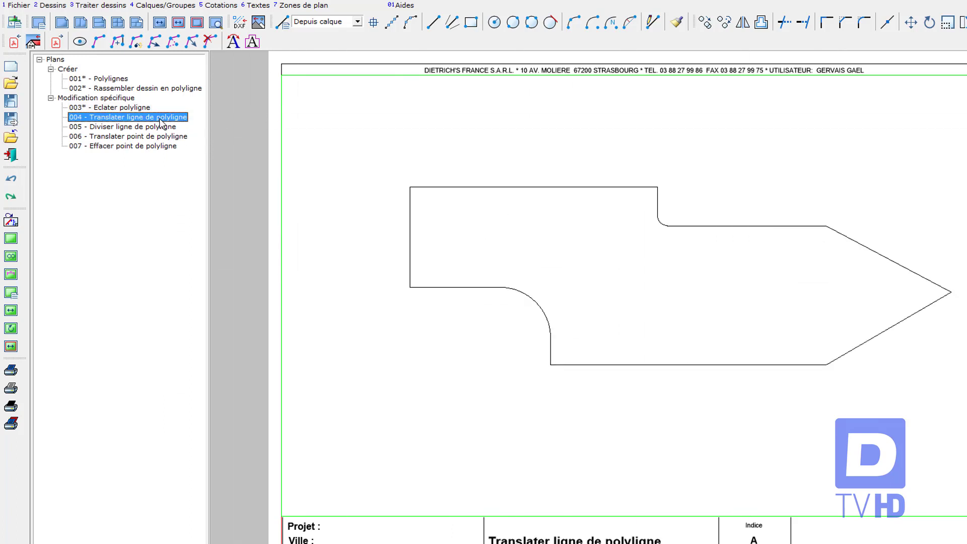
pyautogui.click(155, 42)
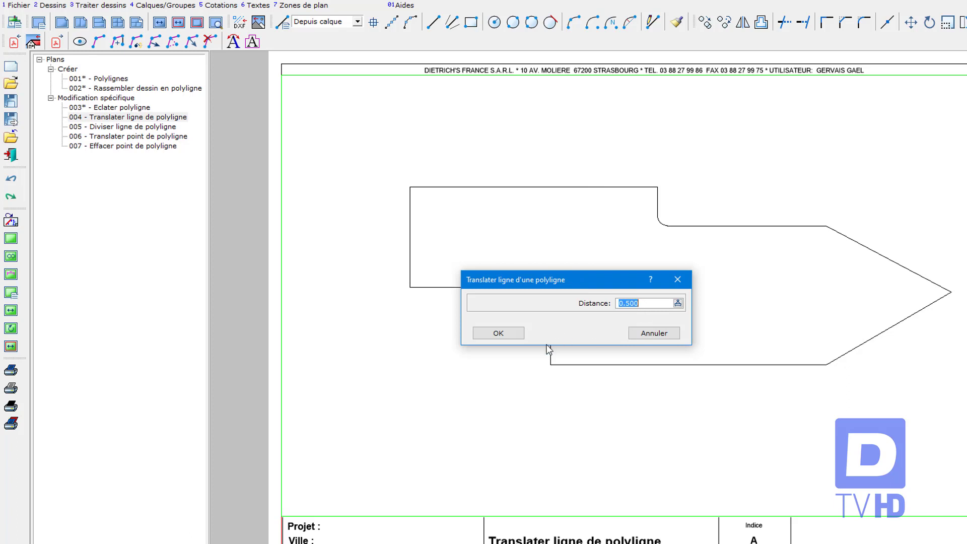
pyautogui.click(510, 337)
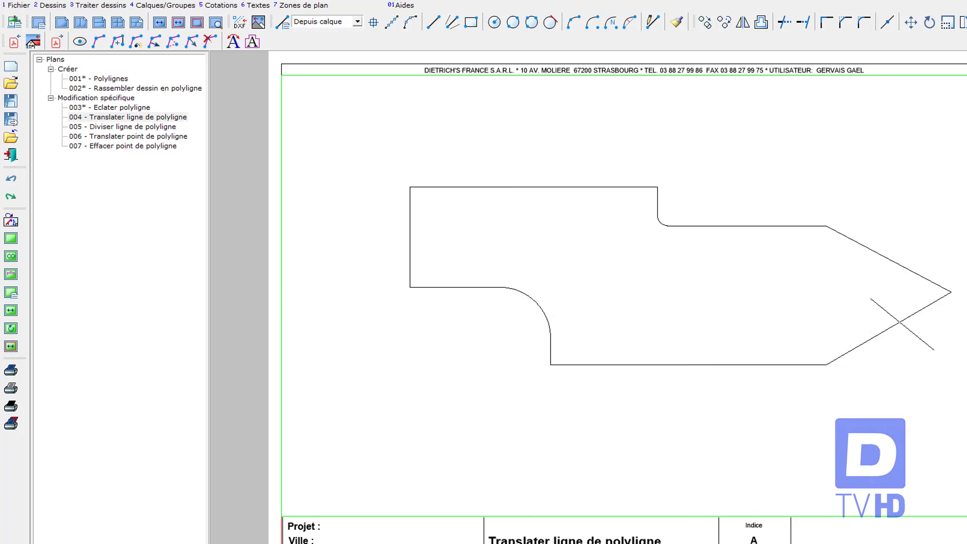
pyautogui.click(898, 322)
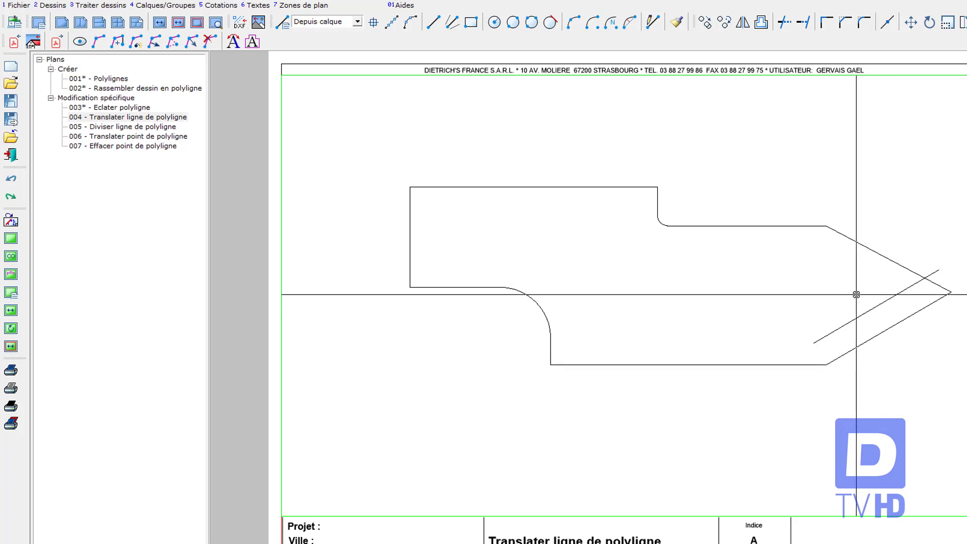
pyautogui.click(855, 293)
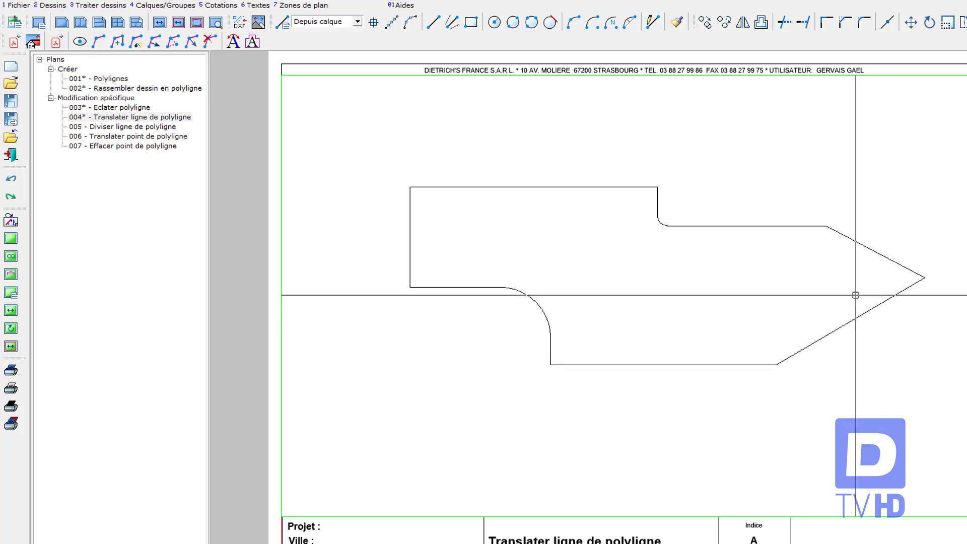
pyautogui.click(889, 256)
pyautogui.click(752, 364)
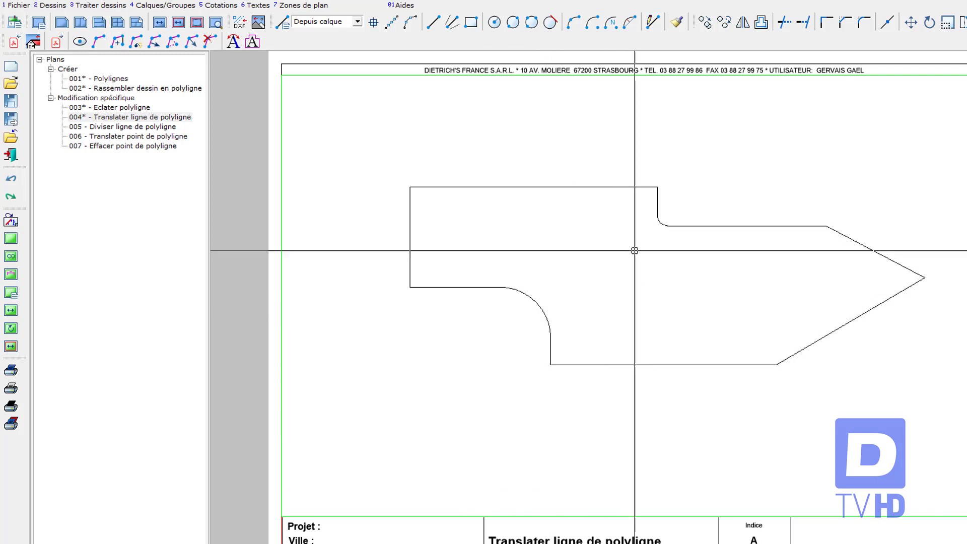
# In plan 005, divide the polyline's top horizontal edge with five new points to form a zigzag of alternating peaks and valleys
pyautogui.click(143, 126)
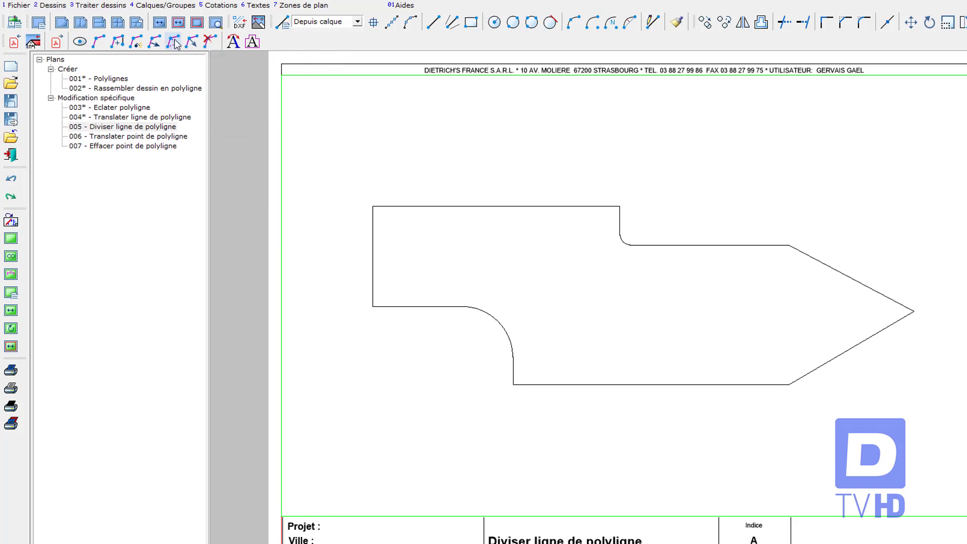
pyautogui.click(491, 206)
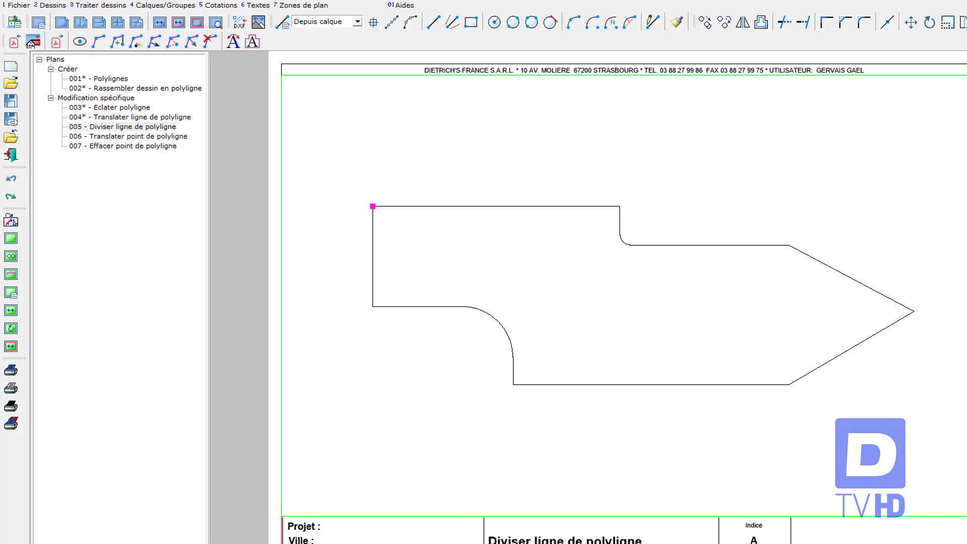
pyautogui.click(427, 168)
pyautogui.click(516, 338)
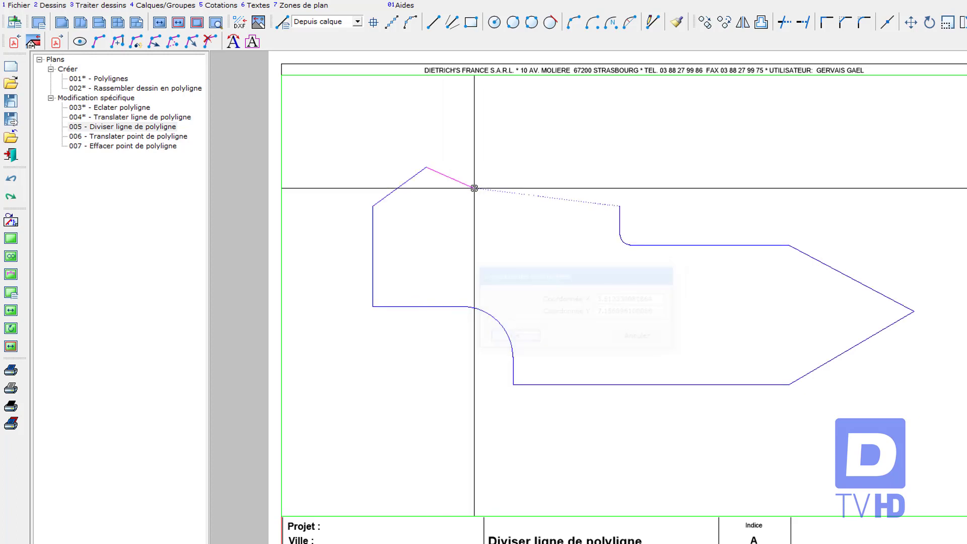
pyautogui.click(444, 200)
pyautogui.click(508, 141)
pyautogui.click(543, 227)
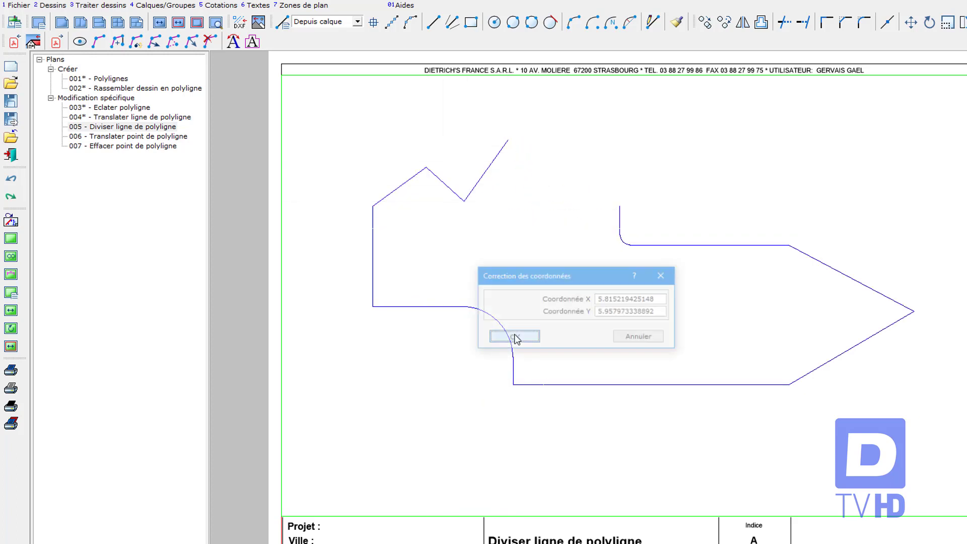
pyautogui.click(514, 337)
pyautogui.click(609, 167)
pyautogui.click(511, 334)
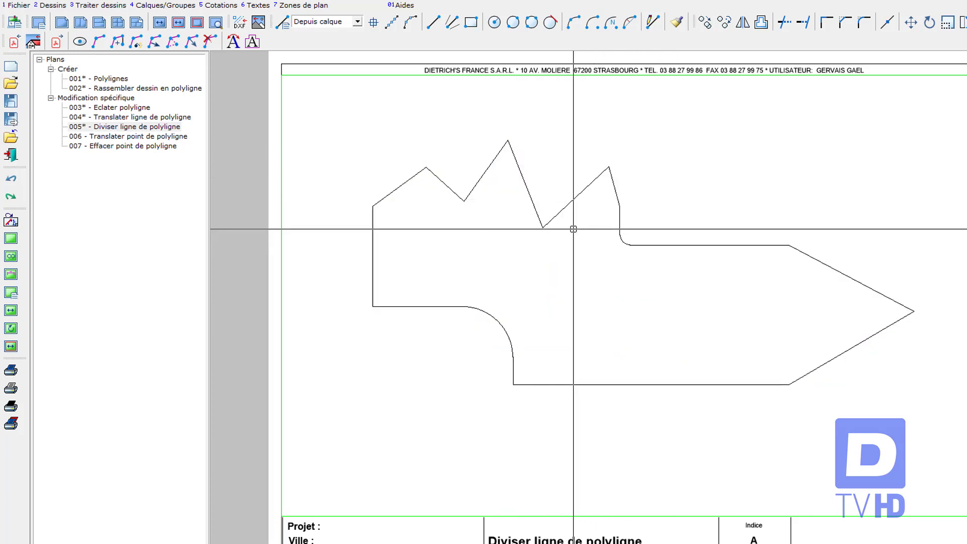
# Try to divide the large concave arc of the polyline and the horizontal line leading into it
pyautogui.click(173, 43)
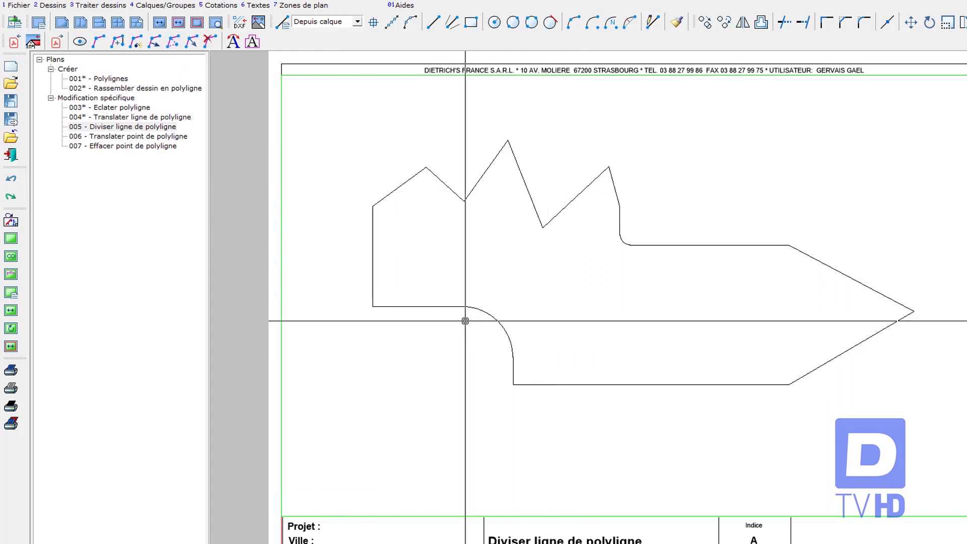
pyautogui.click(451, 306)
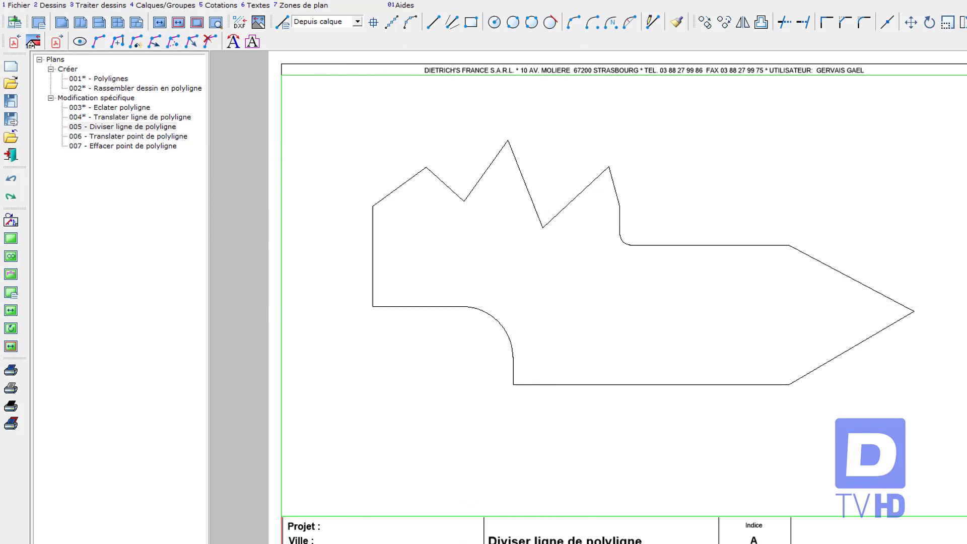
pyautogui.press('Return')
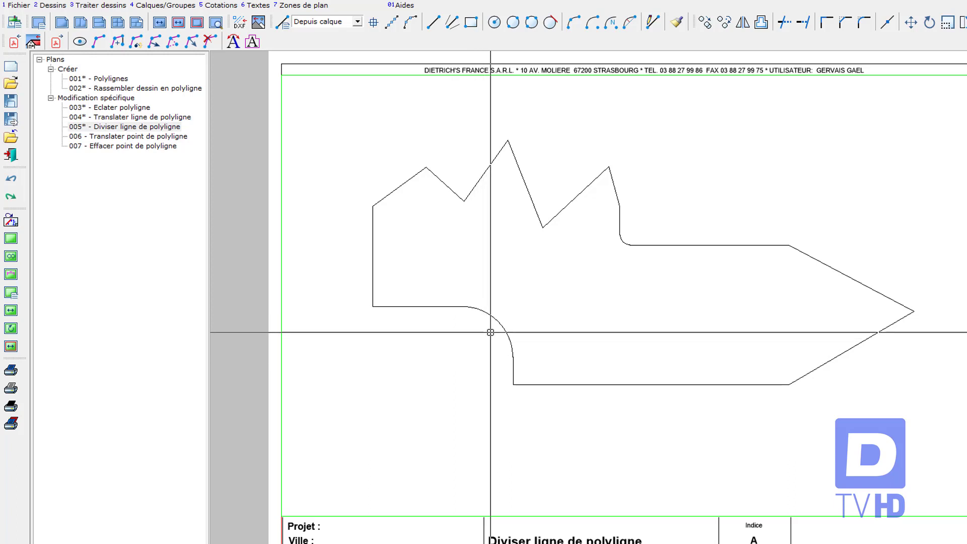
pyautogui.click(494, 317)
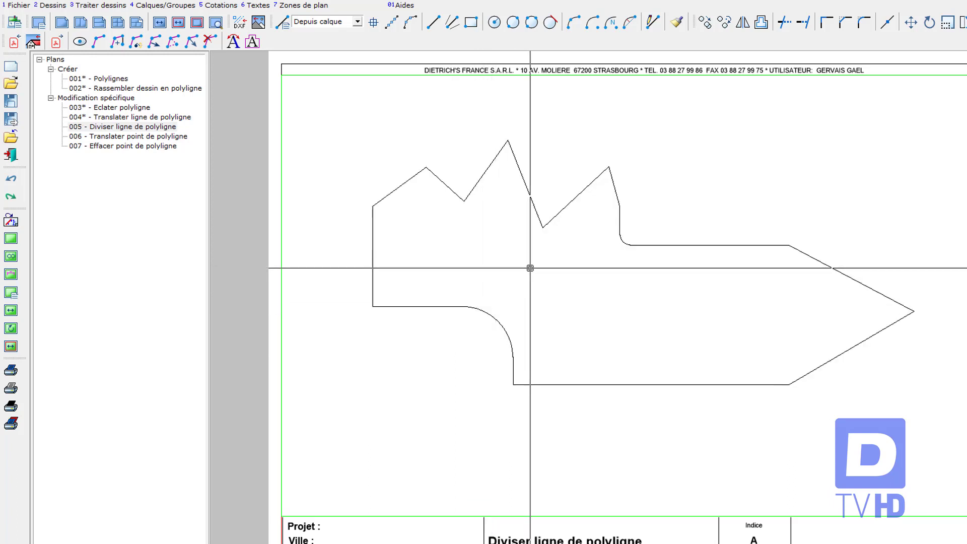
pyautogui.click(492, 317)
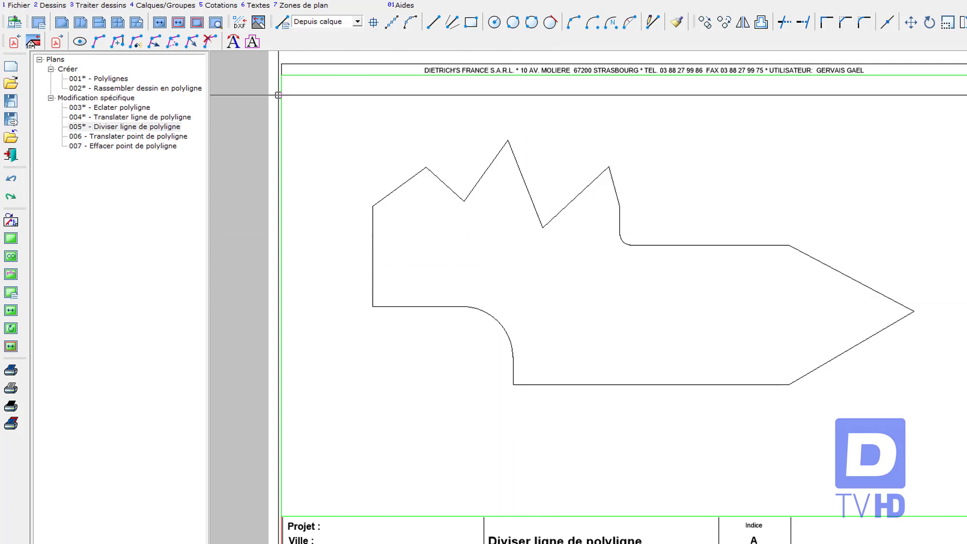
# In plan 006, move the polyline's upper-left corner point up and slightly right to about X 2.93, Y 7.92
pyautogui.click(169, 137)
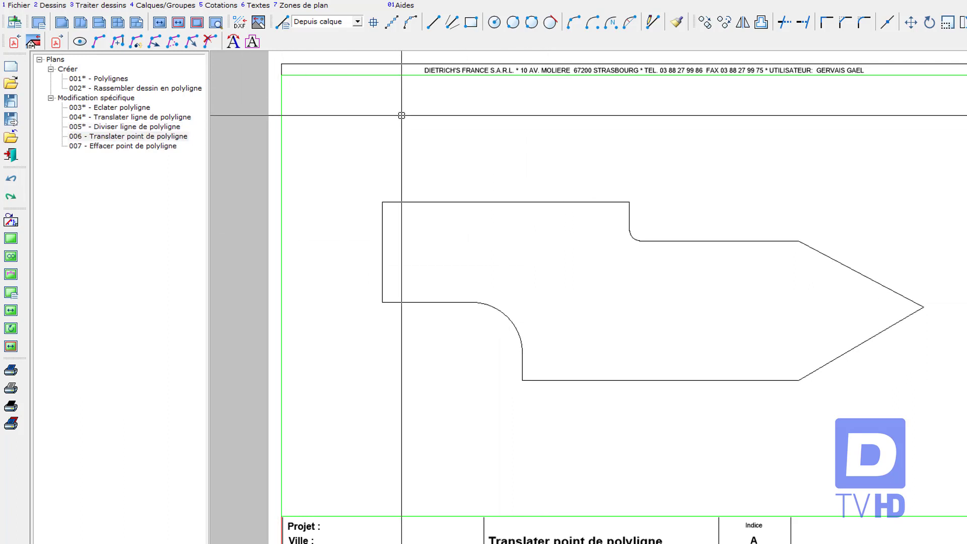
pyautogui.click(195, 43)
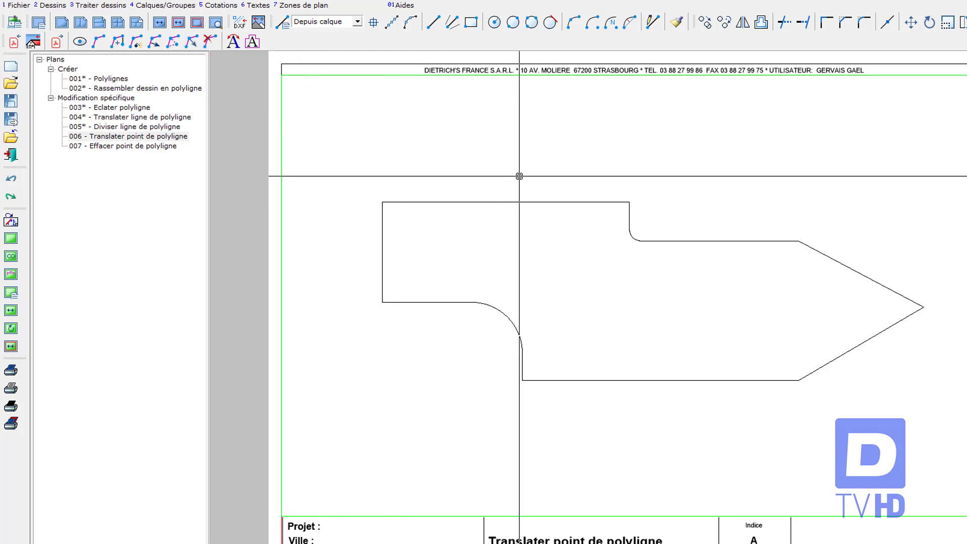
pyautogui.click(383, 201)
pyautogui.click(406, 124)
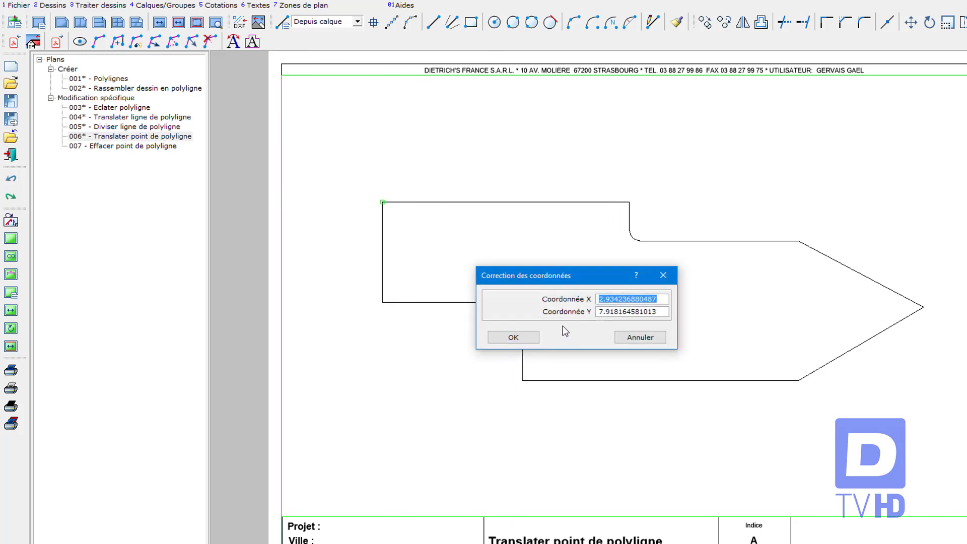
pyautogui.click(516, 338)
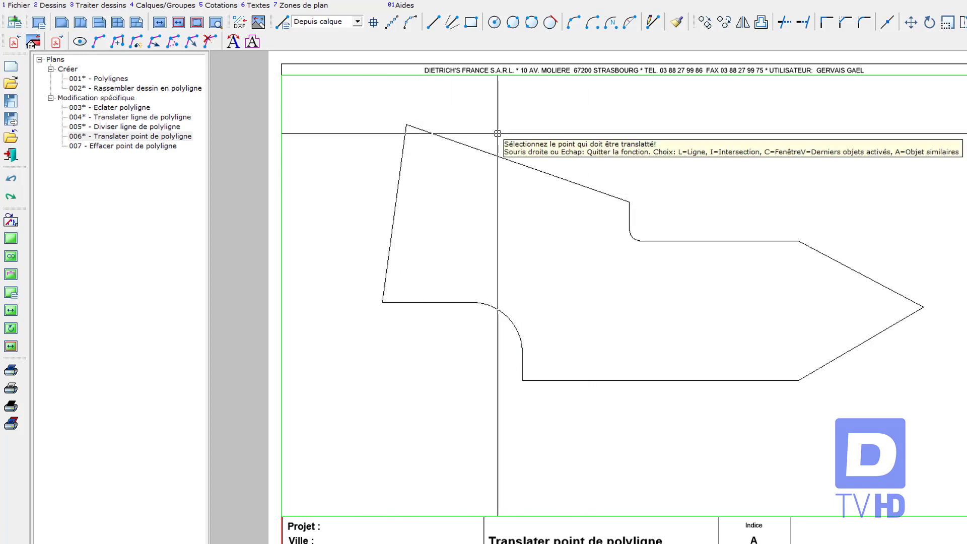
# Try to move the upper endpoint of the polyline's small arc and the corner point directly above it
pyautogui.click(630, 230)
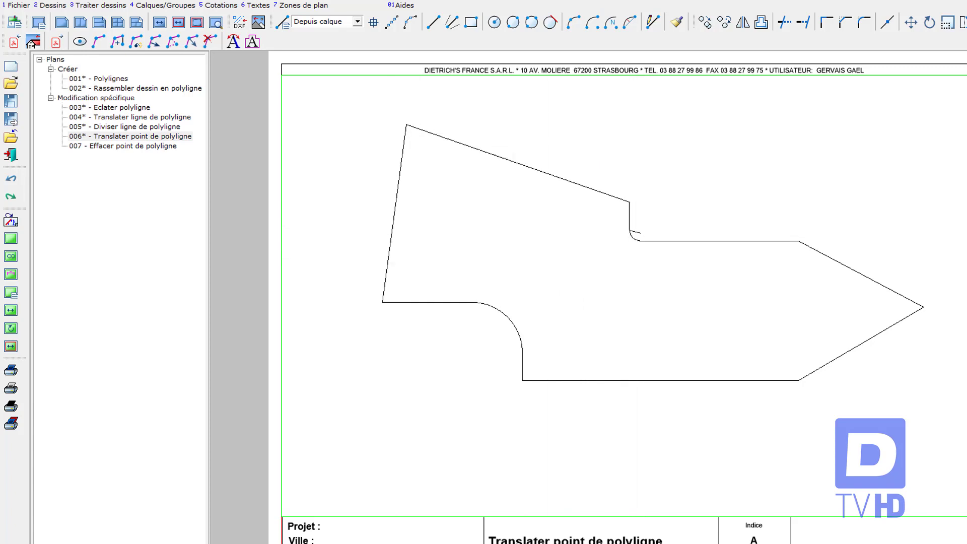
pyautogui.scroll(4, 636, 228)
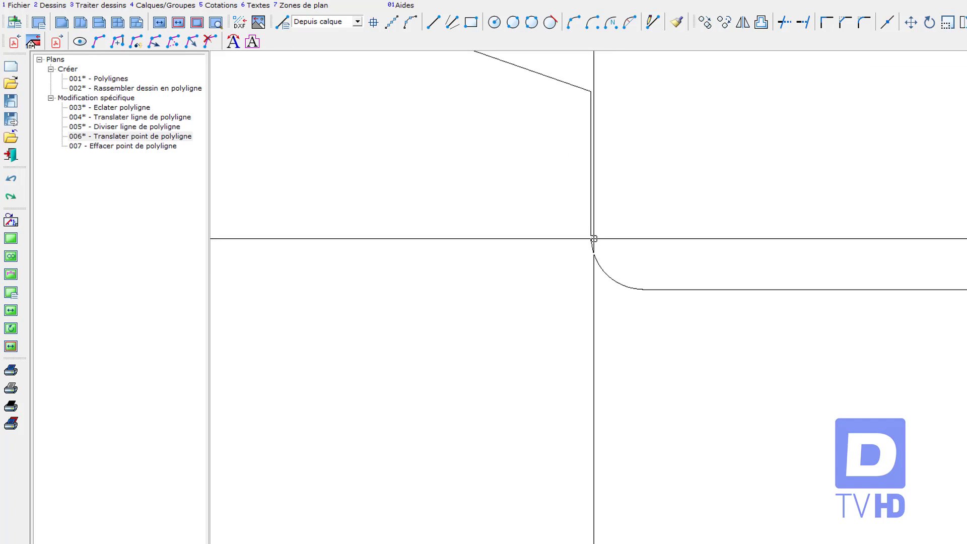
pyautogui.scroll(-3, 639, 233)
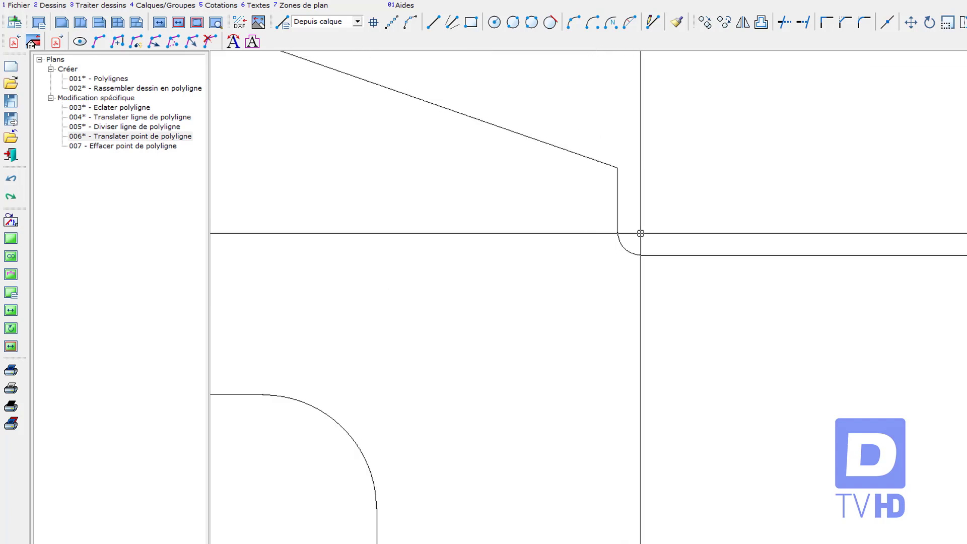
pyautogui.click(618, 168)
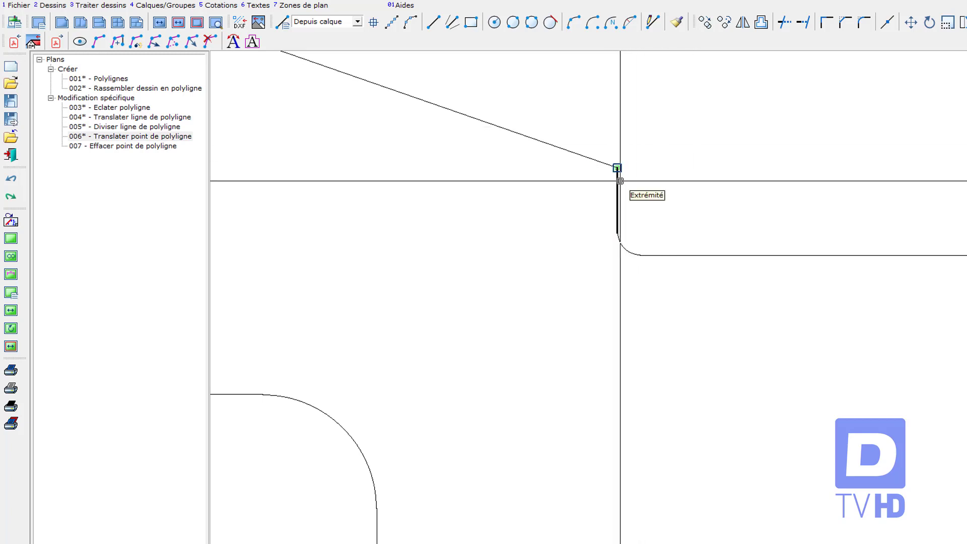
pyautogui.rightClick(515, 335)
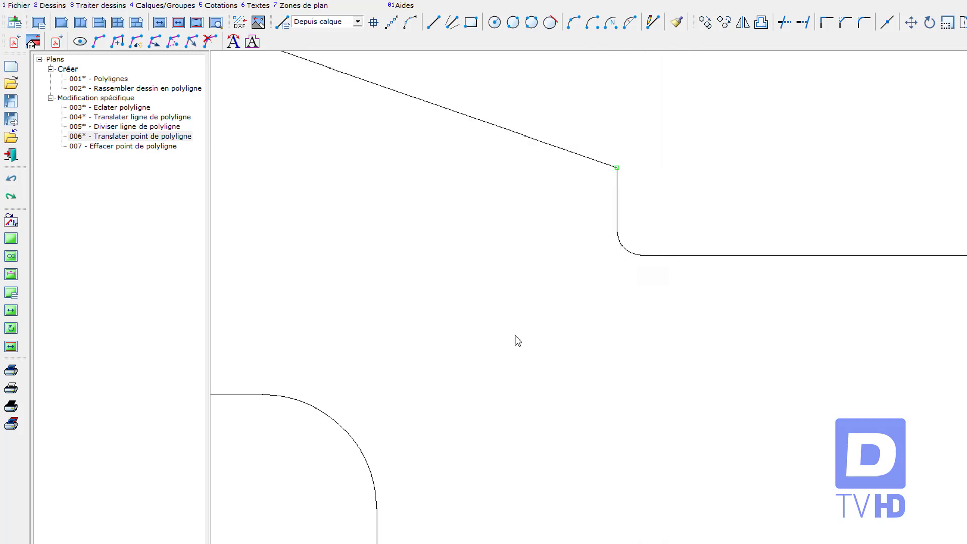
pyautogui.click(513, 340)
# In plan 007, delete the polyline point where the lower-left horizontal line meets the large concave arc
pyautogui.click(171, 146)
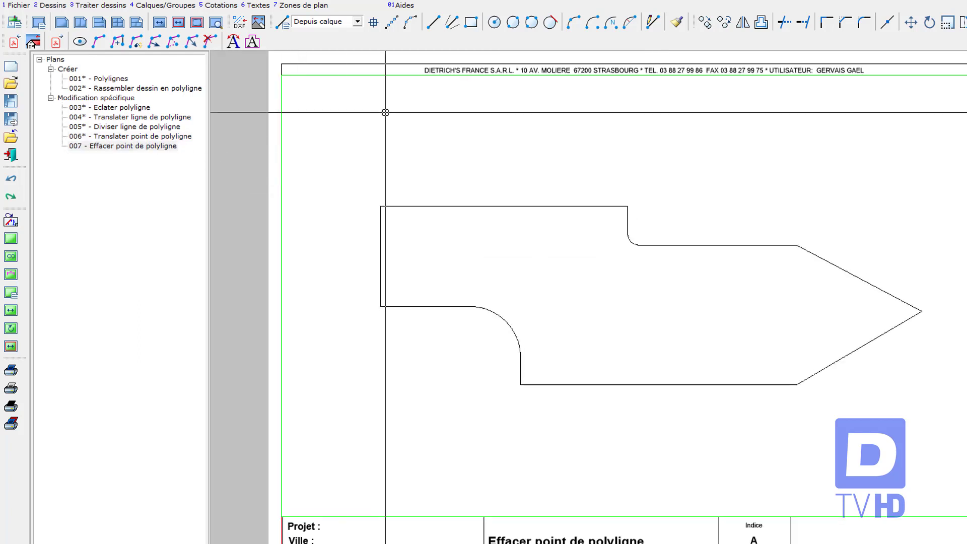
pyautogui.click(211, 39)
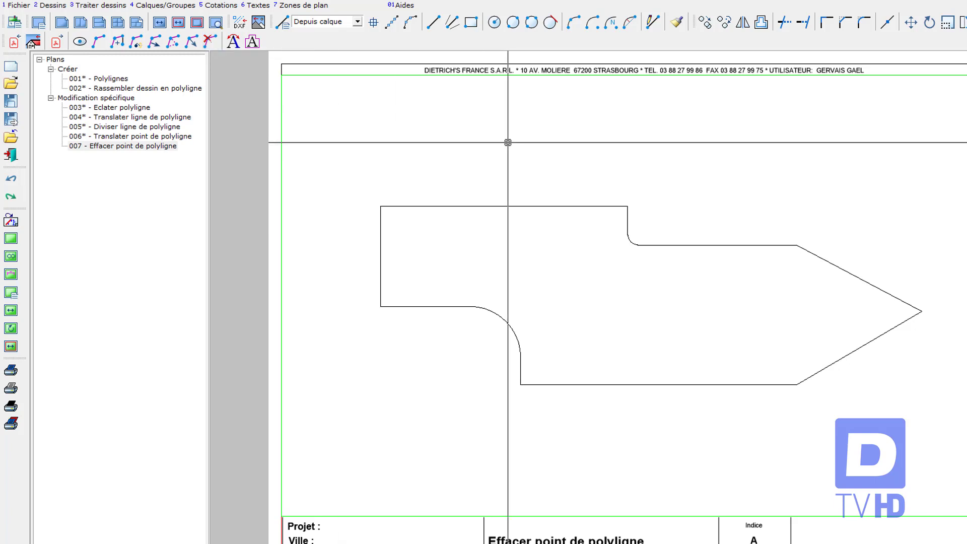
pyautogui.click(474, 305)
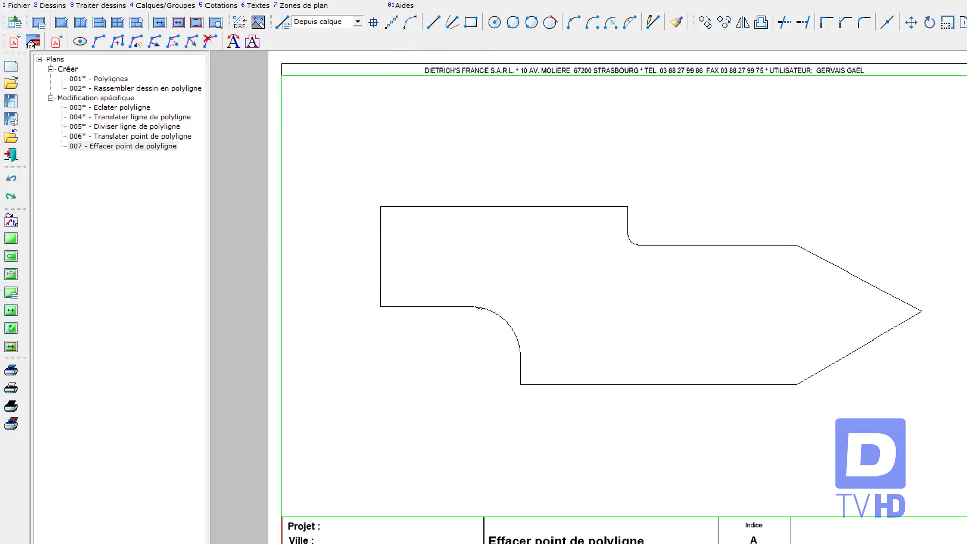
pyautogui.scroll(3, 478, 306)
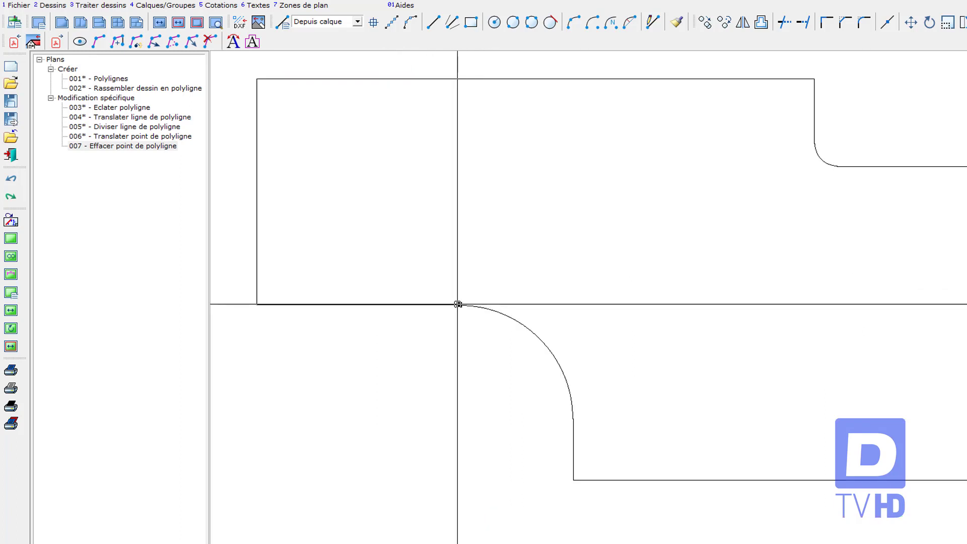
pyautogui.click(460, 304)
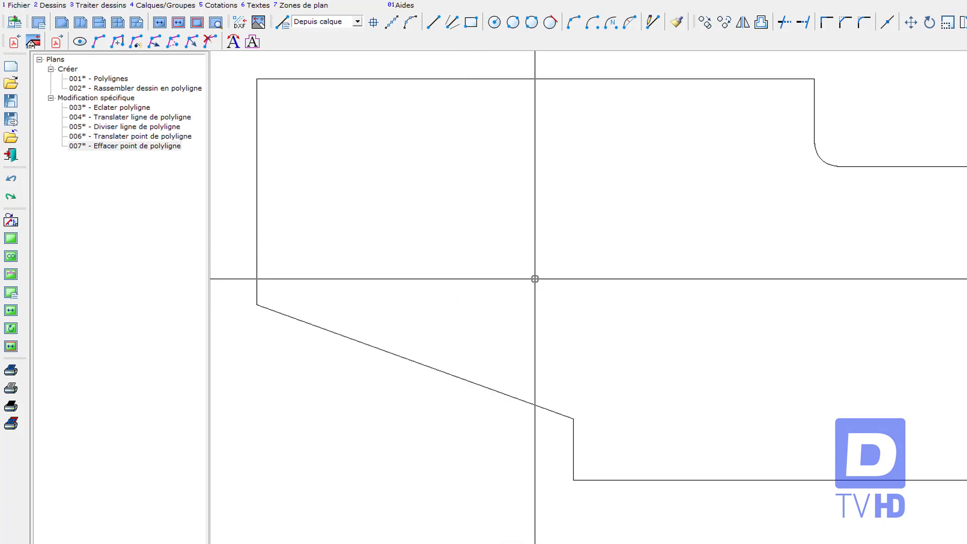
pyautogui.scroll(-2, 501, 294)
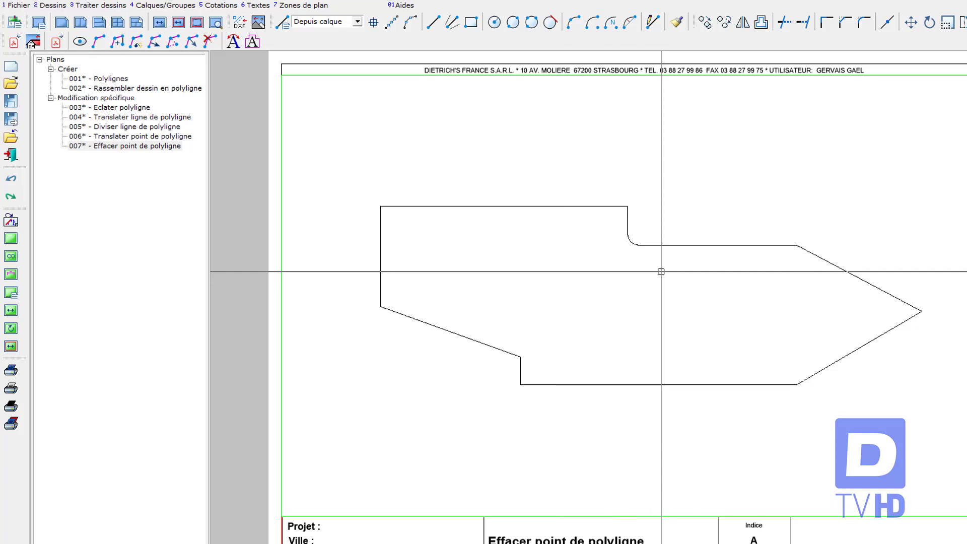
pyautogui.click(106, 6)
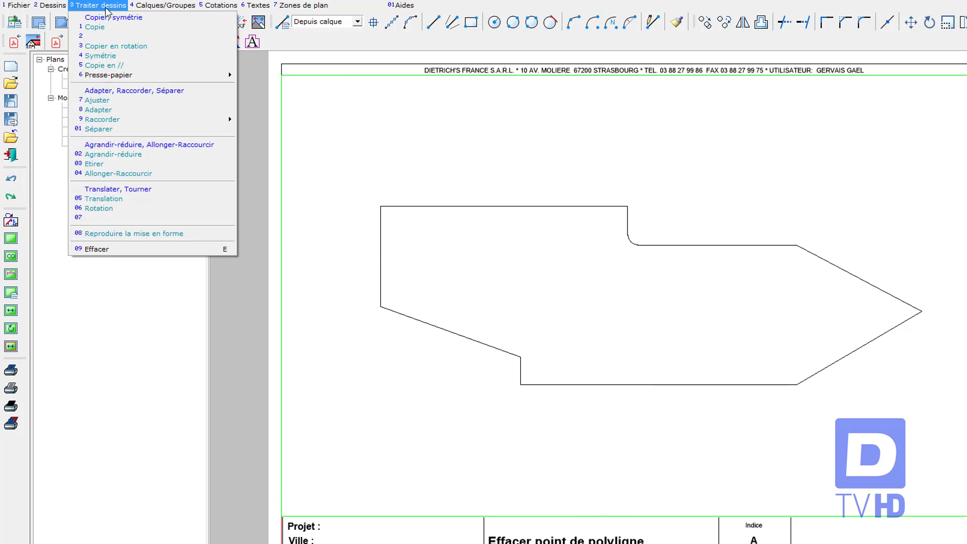
pyautogui.click(656, 138)
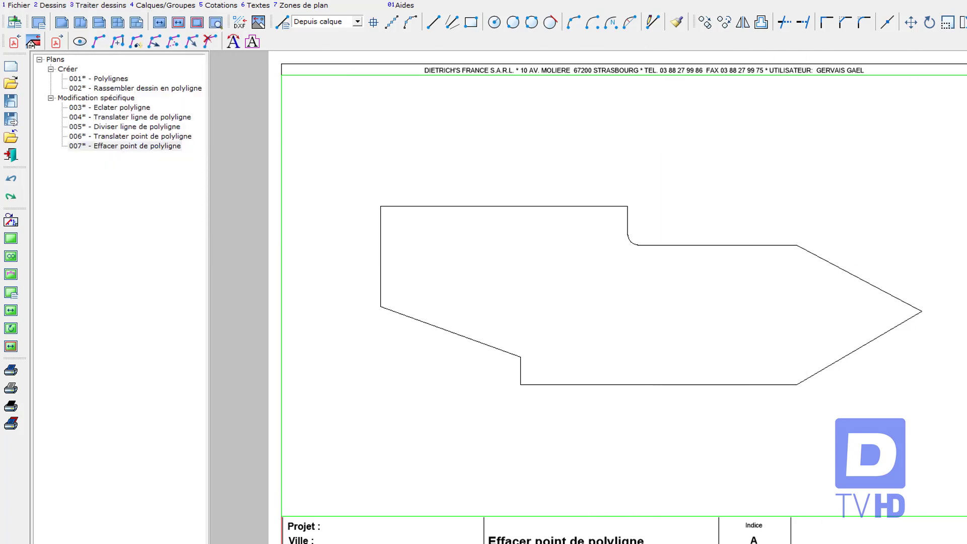